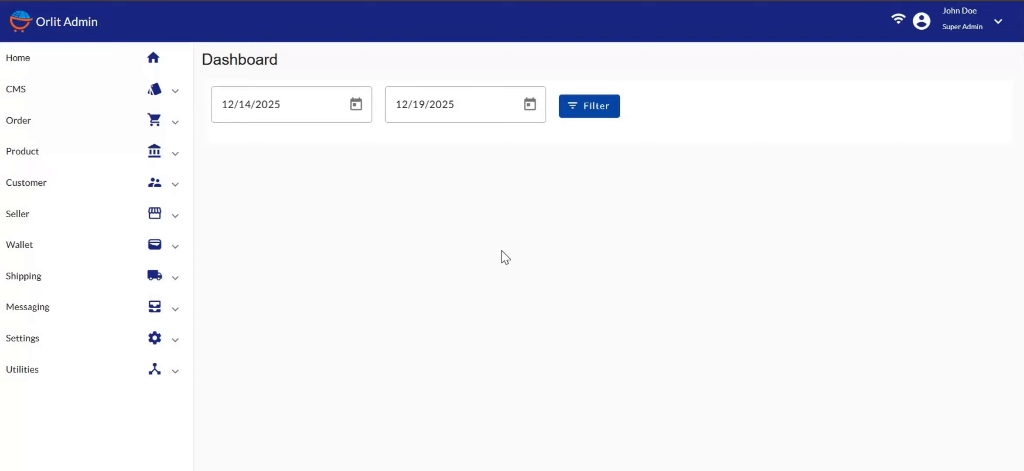
Examine the Bundle Detail section of a new bundled product and return to the Bundled Products list.
left_click(43, 161)
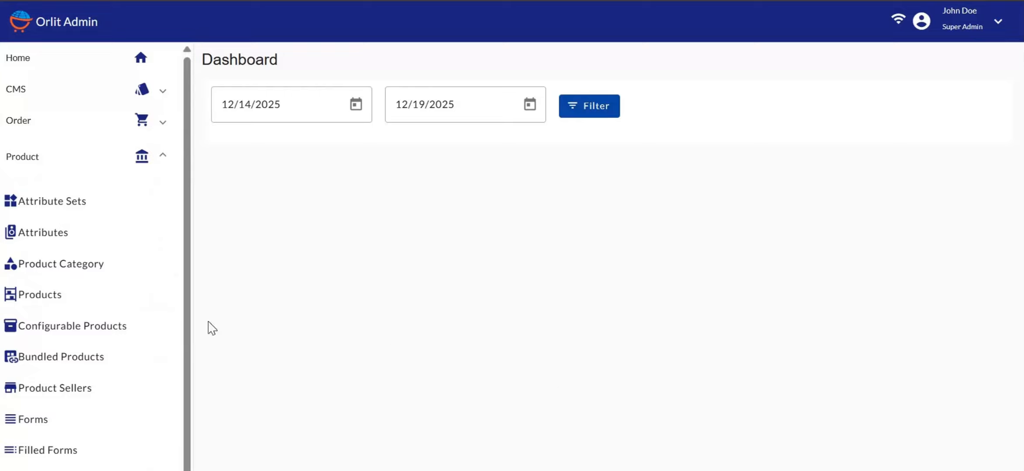
left_click(94, 366)
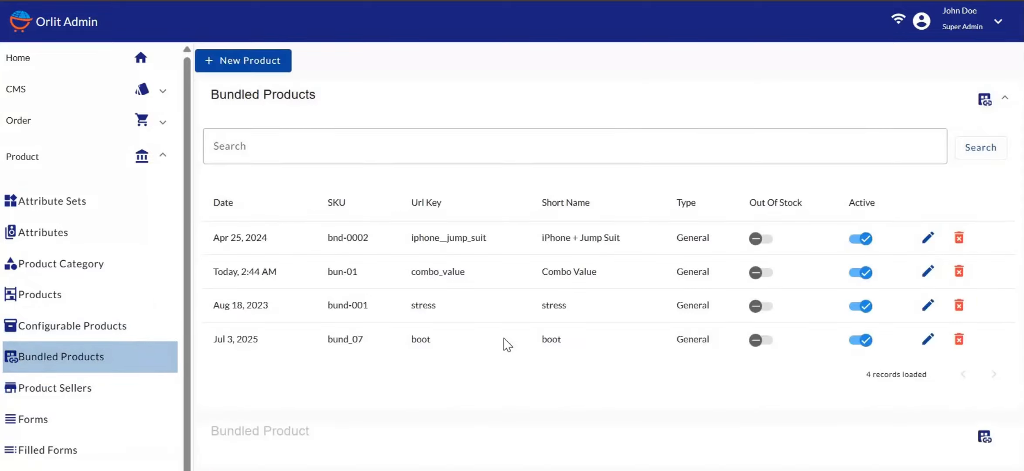
left_click(282, 68)
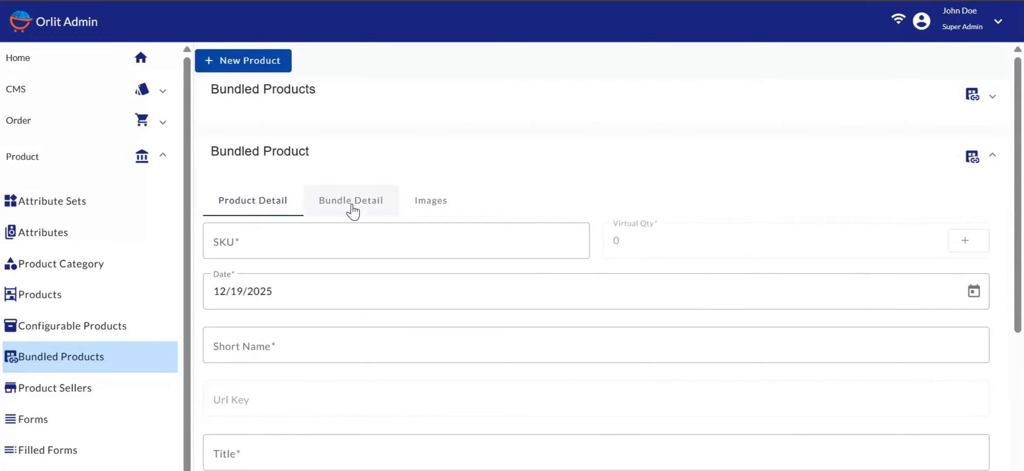
left_click(352, 211)
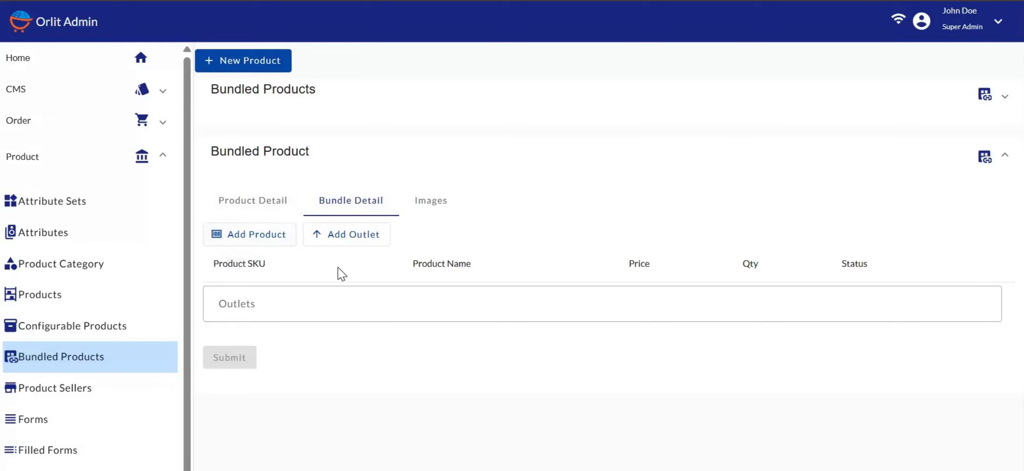
left_click(282, 95)
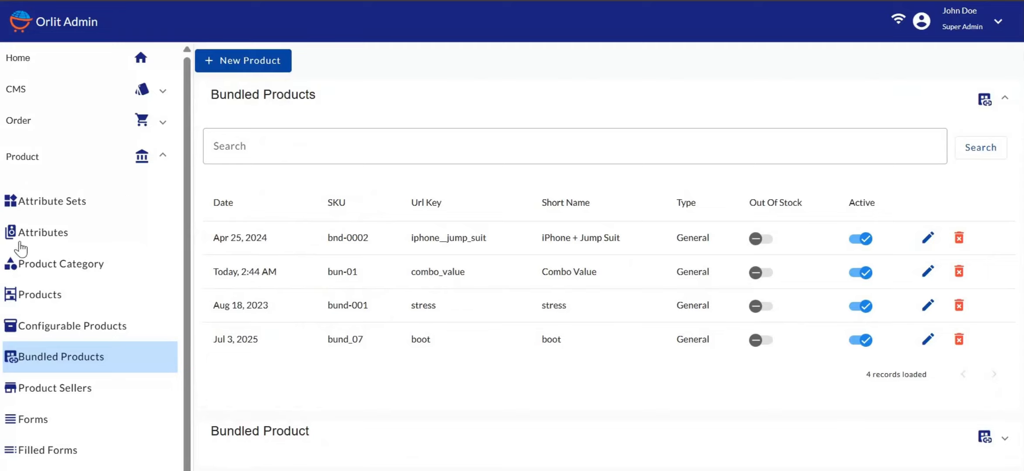
Look through all records in the Products list to find the SKUs of products for the bundle.
left_click(34, 301)
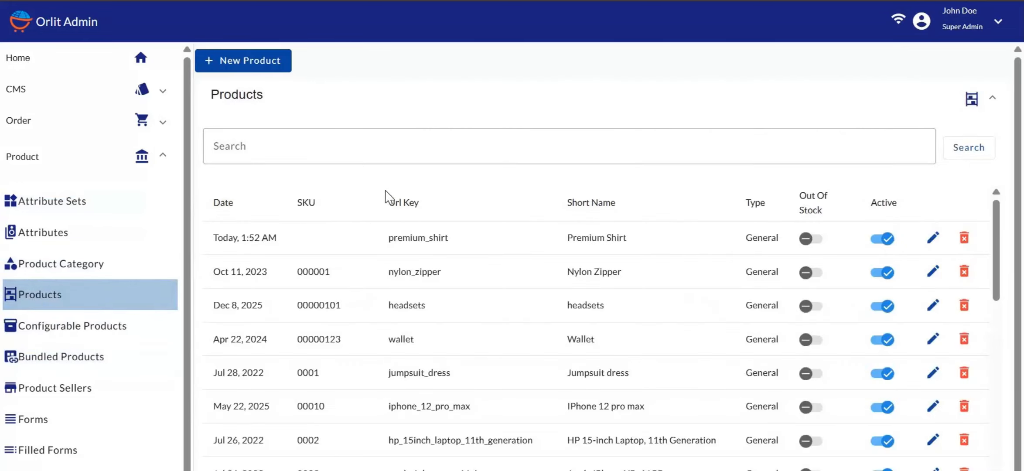
scroll(378, 189, "down", 1)
scroll(387, 288, "down", 10)
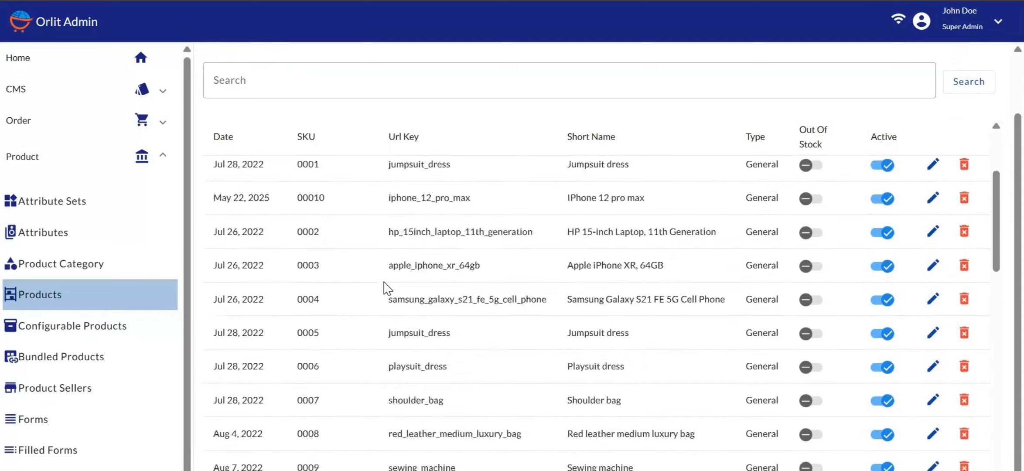
scroll(387, 288, "down", 9)
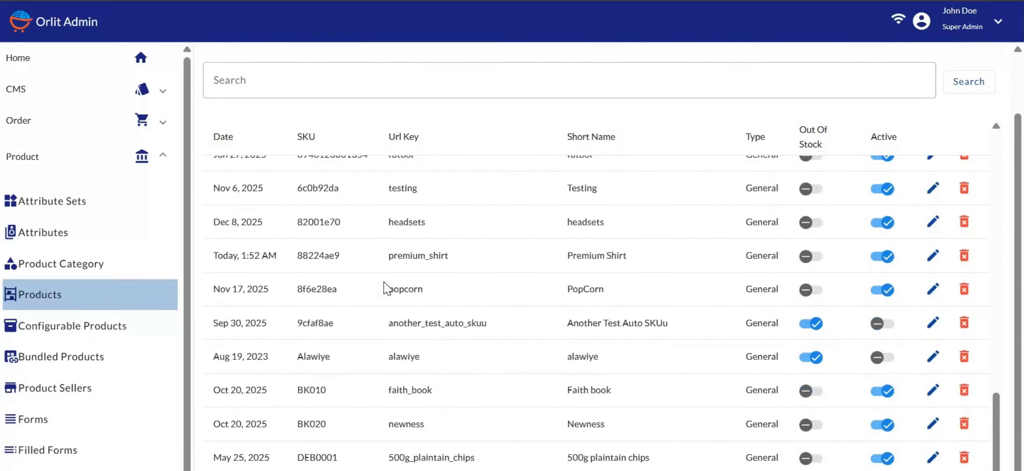
scroll(457, 377, "down", 3)
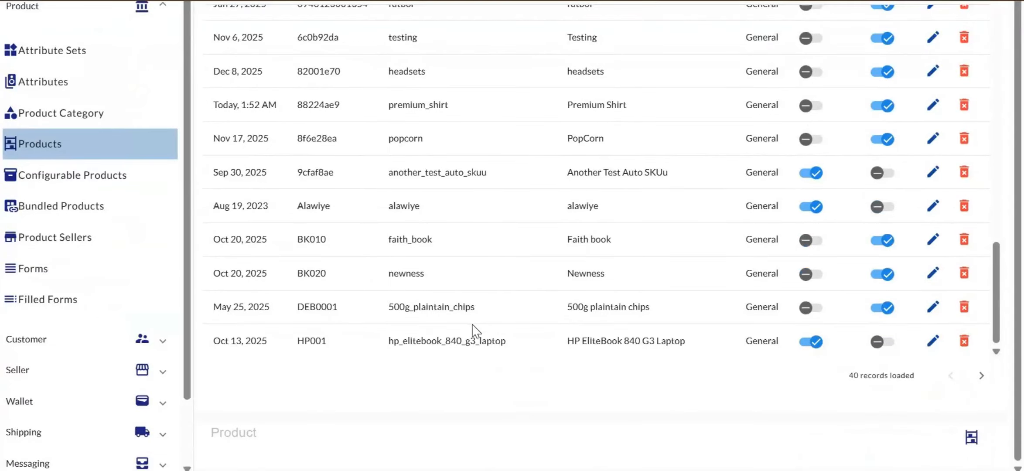
scroll(475, 332, "up", 3)
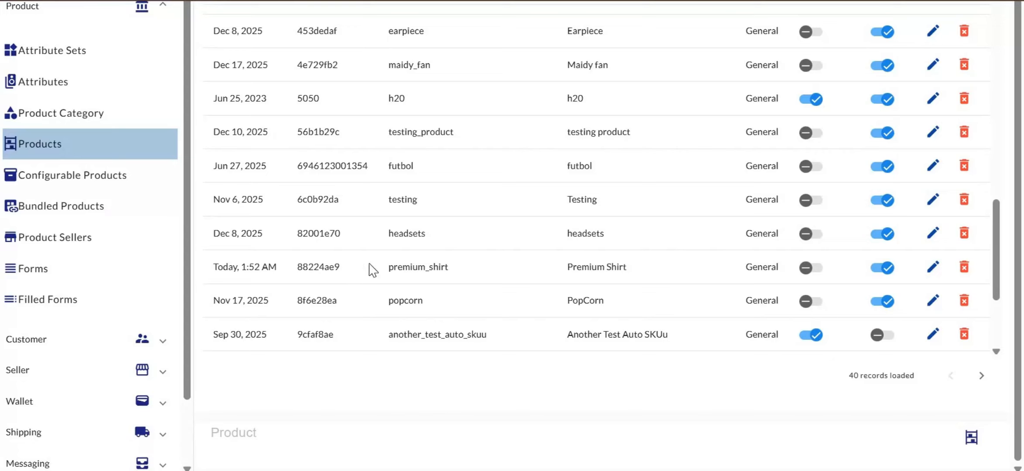
left_click(981, 376)
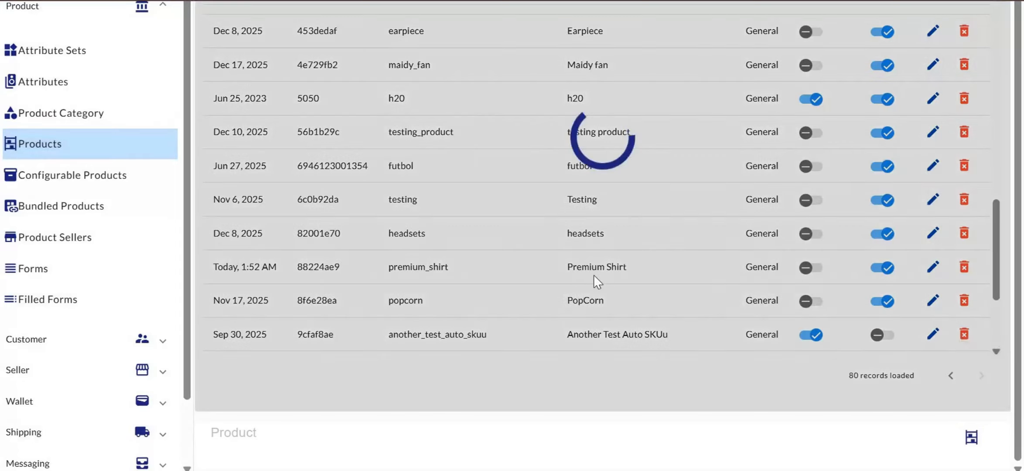
scroll(432, 257, "down", 1)
scroll(432, 260, "down", 12)
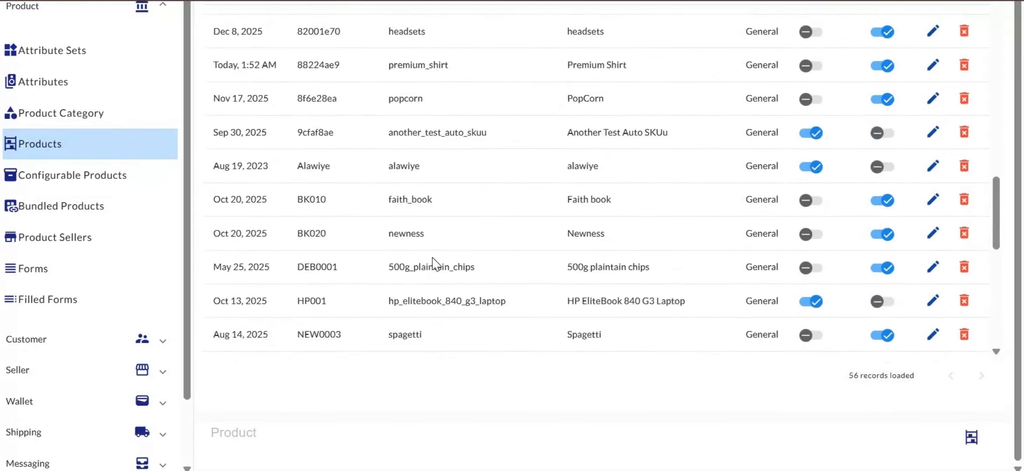
scroll(434, 259, "down", 5)
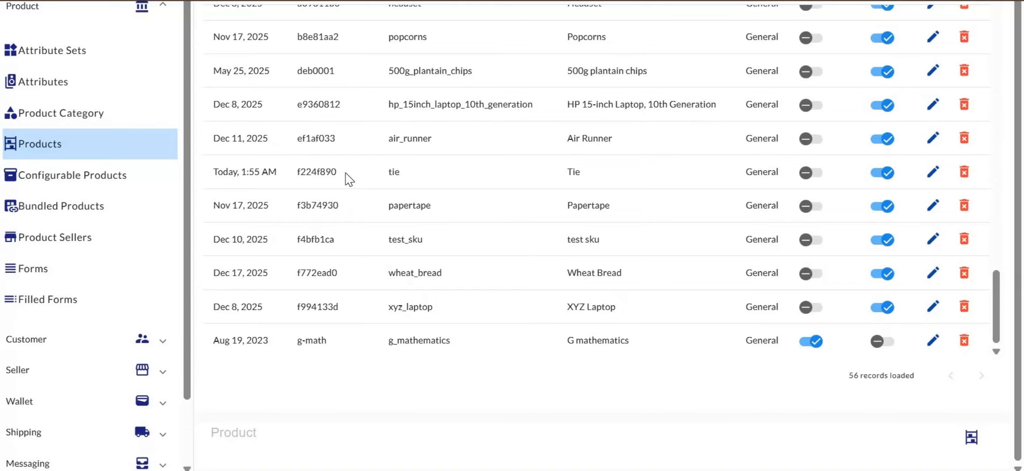
Start a new bundled product and review the fields of its Product Detail form.
left_click(36, 214)
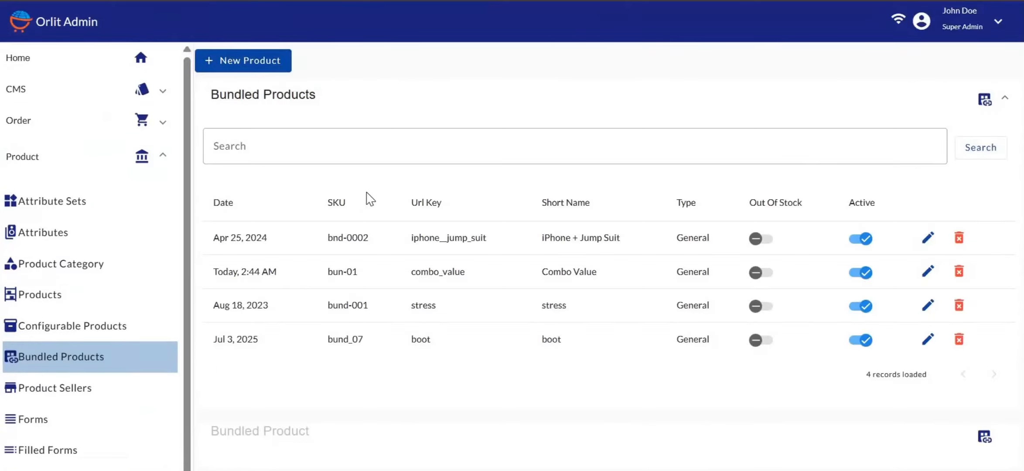
left_click(247, 59)
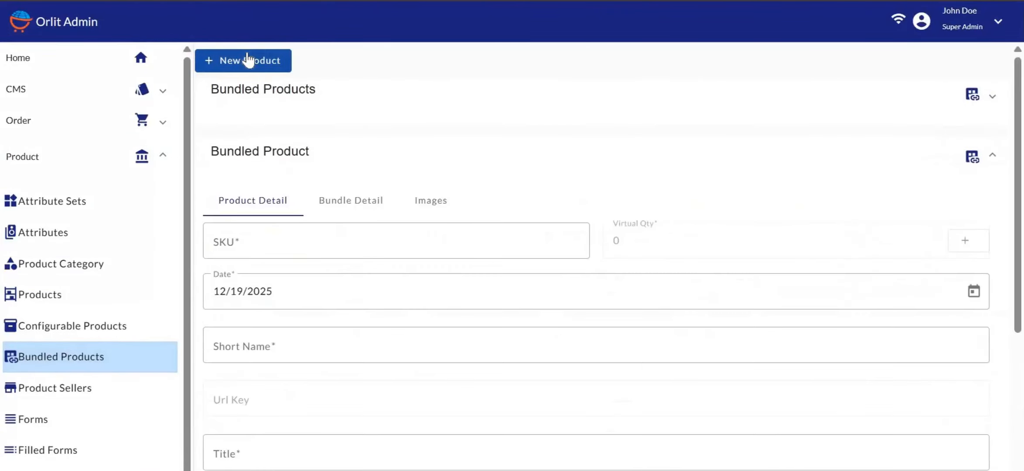
scroll(403, 166, "down", 1)
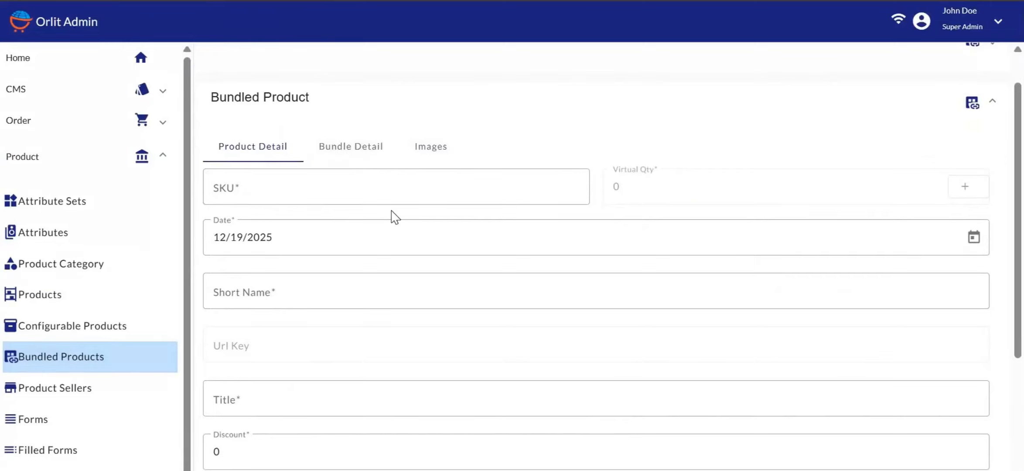
scroll(323, 366, "down", 3)
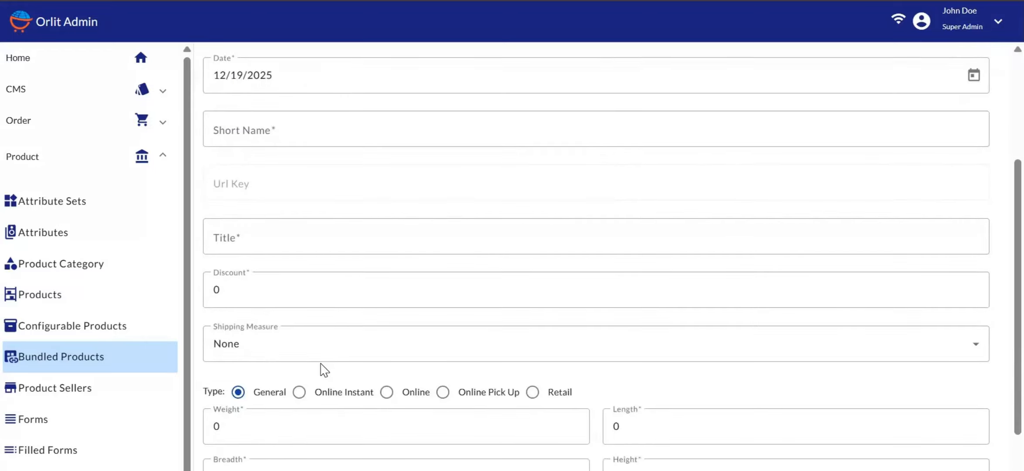
scroll(323, 368, "up", 4)
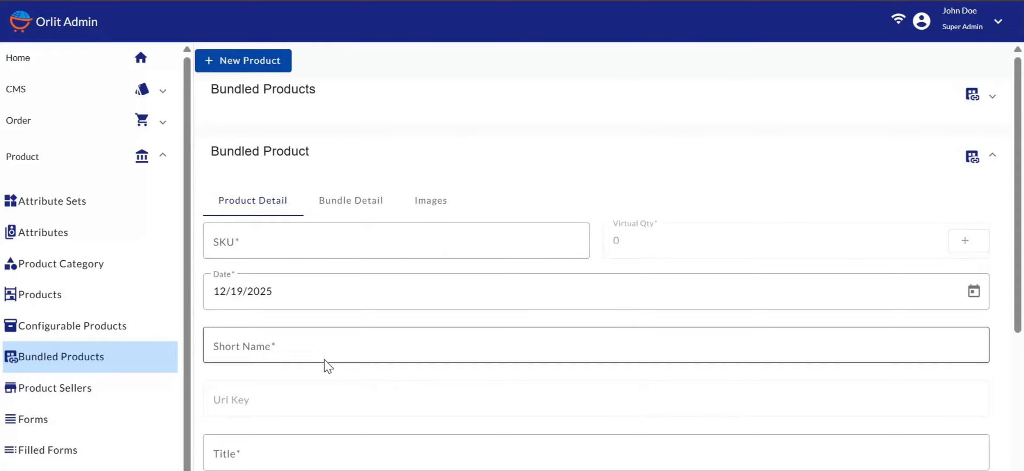
scroll(325, 349, "down", 8)
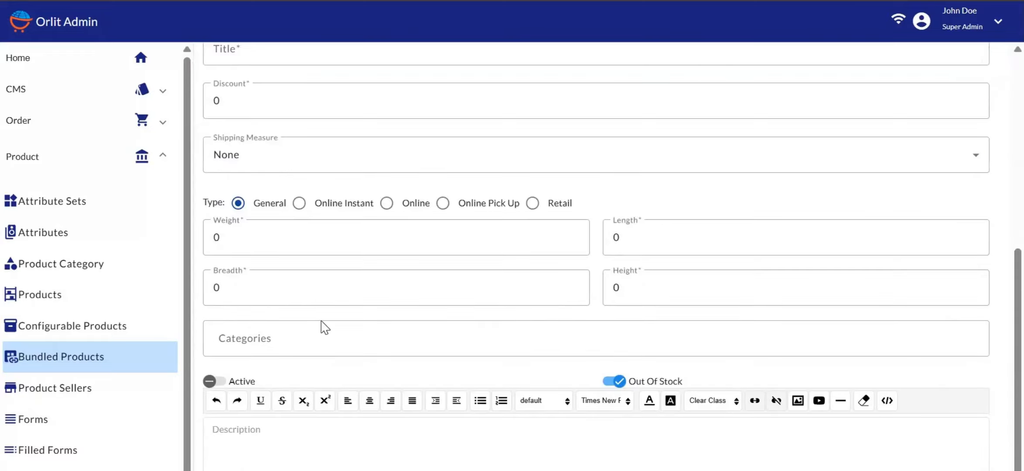
Enter "Combo Value" as both the short name and the title of the bundled product.
scroll(322, 326, "up", 6)
left_click(280, 270)
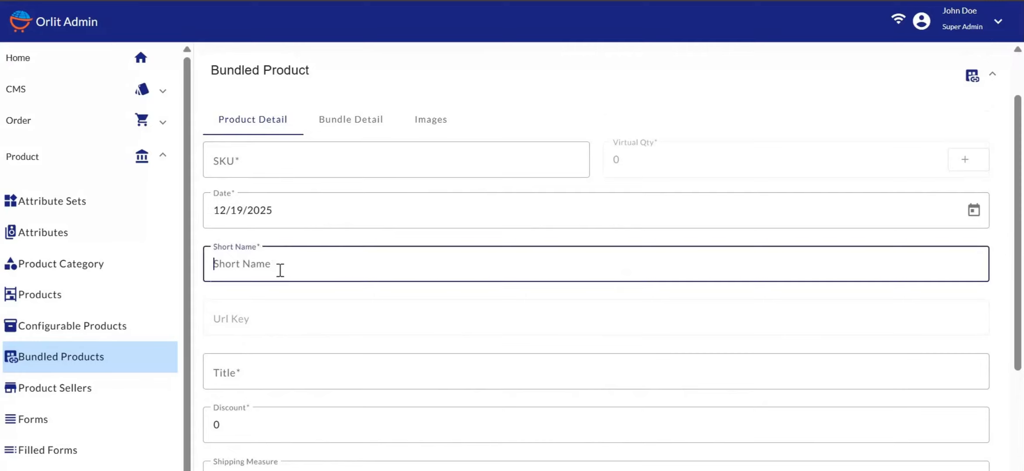
type("Combo Value")
scroll(277, 269, "down", 3)
left_click(257, 267)
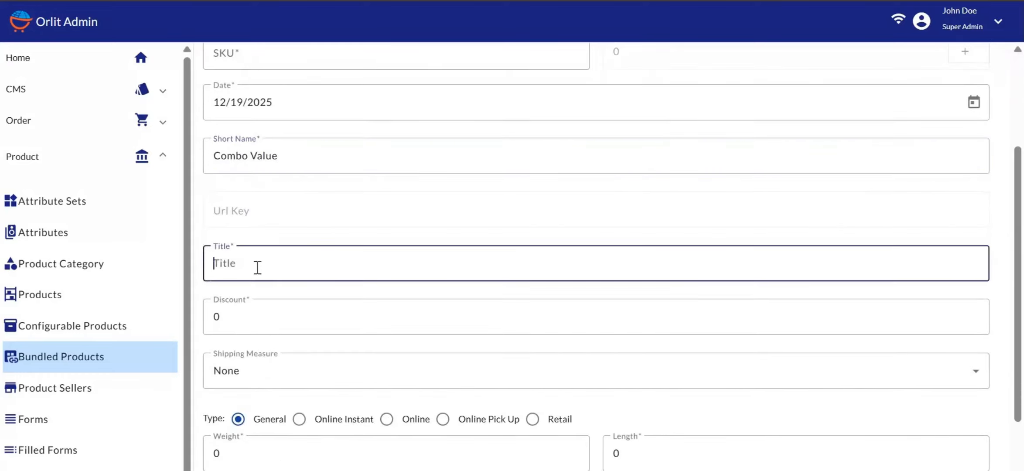
type("Combo Value")
Set the bundle's shipping measure to Quantity and assign it to the Best Deals category.
scroll(257, 268, "down", 3)
left_click(257, 264)
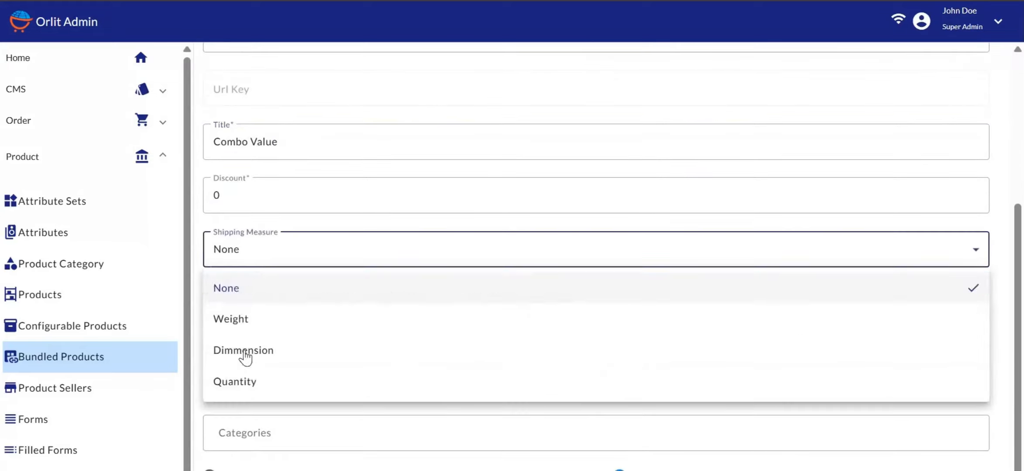
left_click(244, 379)
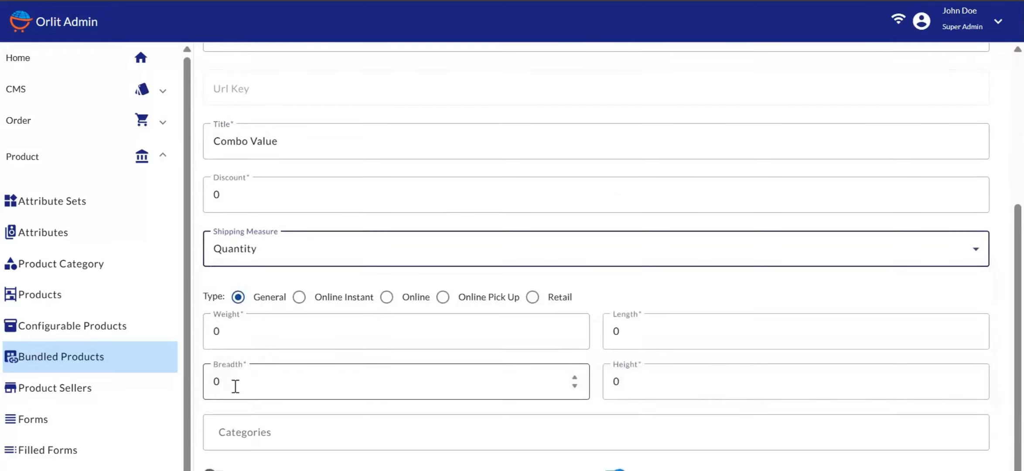
scroll(233, 382, "down", 6)
left_click(232, 153)
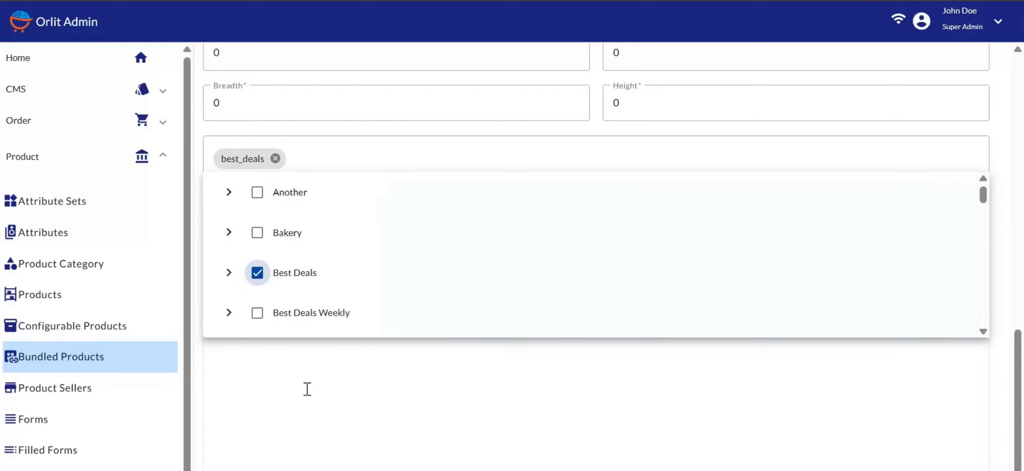
left_click(307, 389)
Switch the bundled product to Active and turn off its Out Of Stock status.
left_click(213, 223)
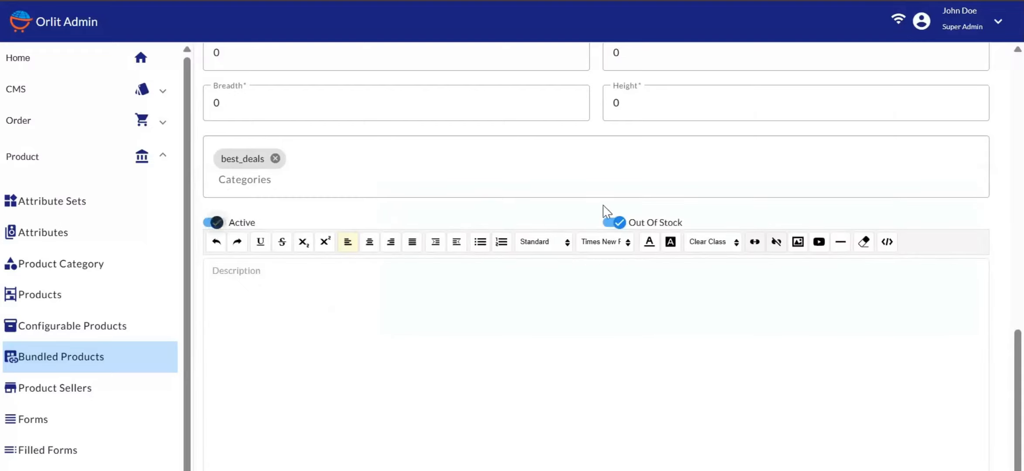
left_click(615, 223)
scroll(486, 279, "down", 1)
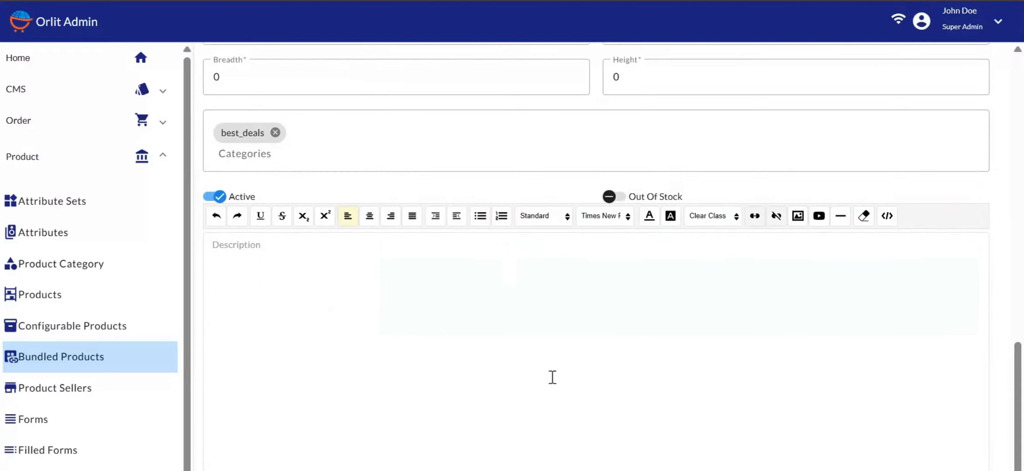
scroll(551, 377, "down", 2)
scroll(548, 245, "up", 15)
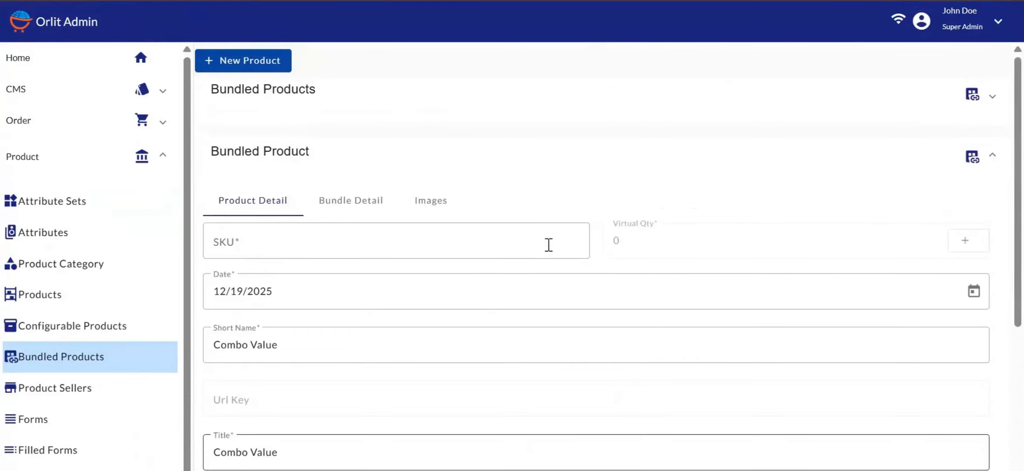
Enter bun-0001 as the bundled product's SKU and review the rest of the product details.
left_click(287, 236)
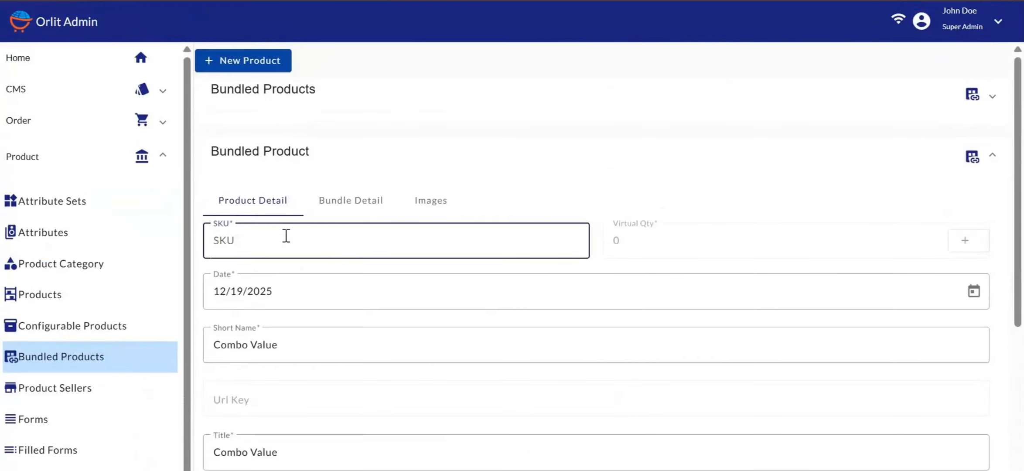
type("bun-001")
key("BackSpace")
type("01")
scroll(327, 336, "down", 10)
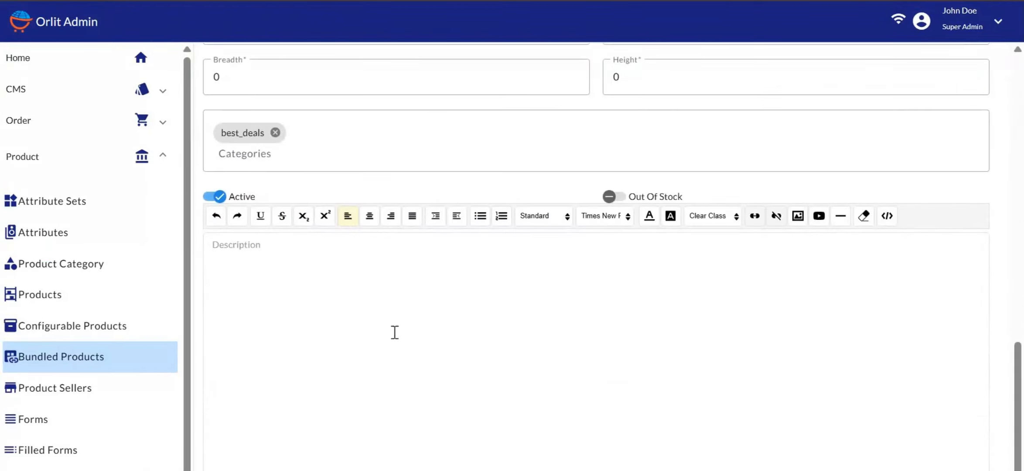
scroll(394, 333, "down", 3)
scroll(395, 333, "up", 12)
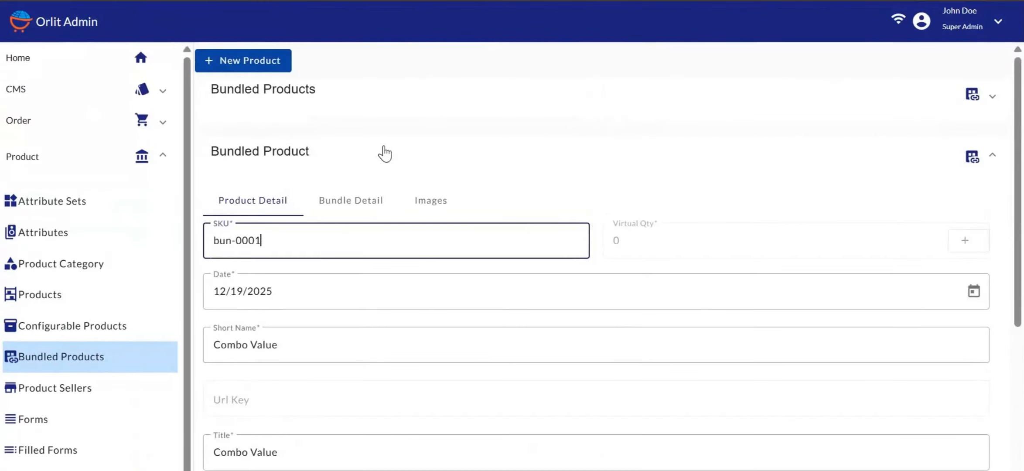
Start a new product entry in the bundle details and look up SKU 88224ae9.
left_click(358, 204)
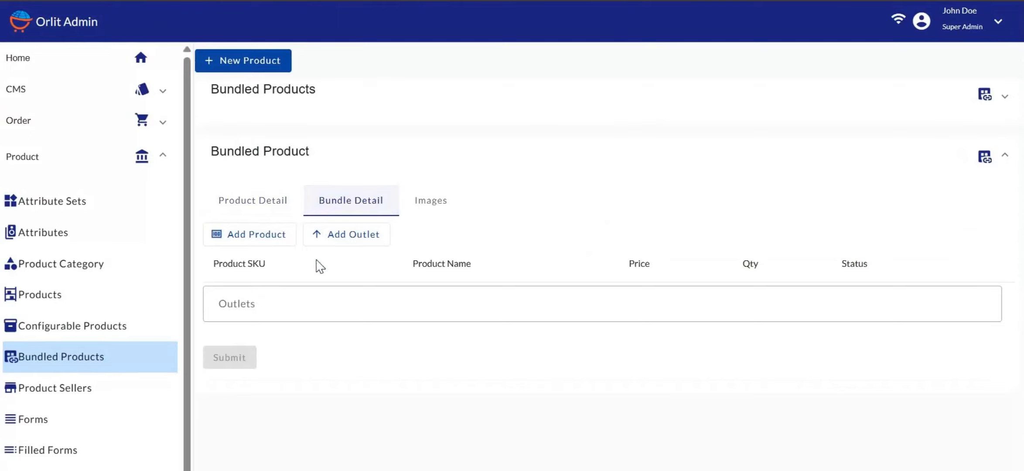
left_click(388, 300)
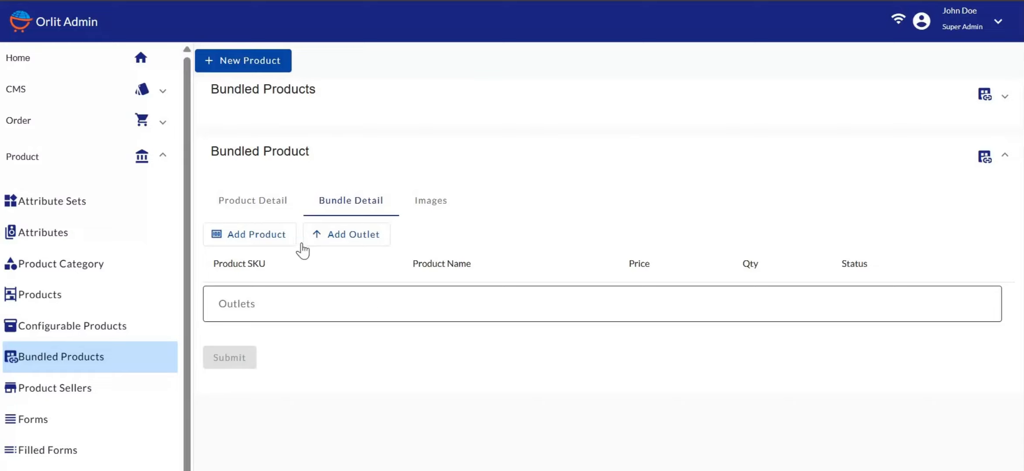
left_click(268, 240)
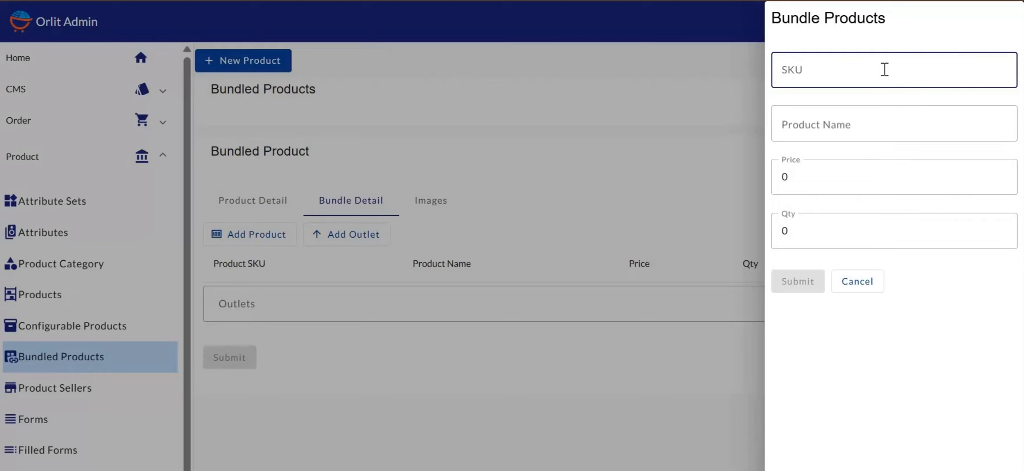
type("88224ae9")
key("Return")
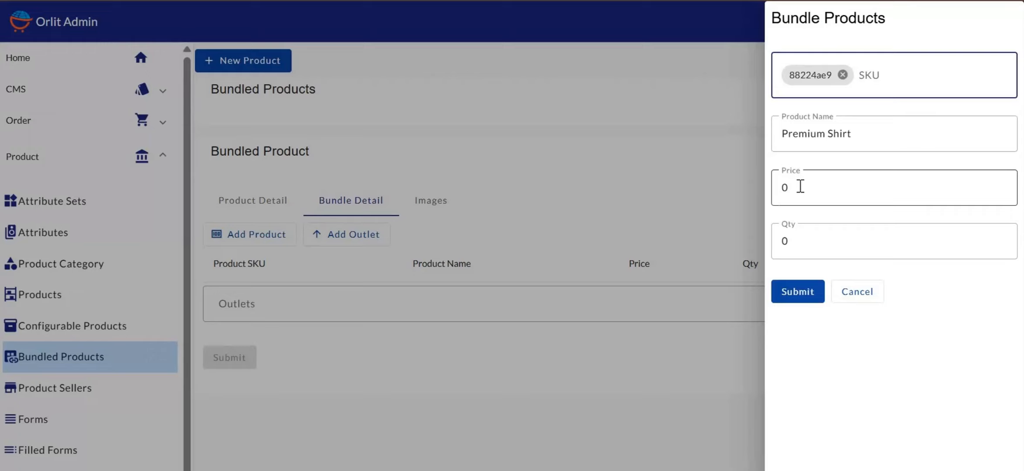
Set the Premium Shirt's bundle price to 3000 and its quantity to 2, and submit the entry.
left_click(800, 186)
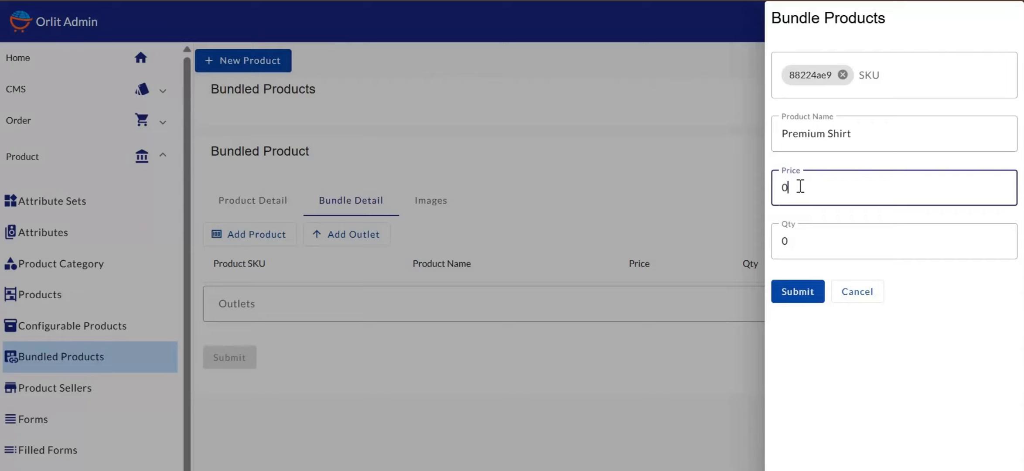
key("BackSpace")
type("3000")
left_click(794, 243)
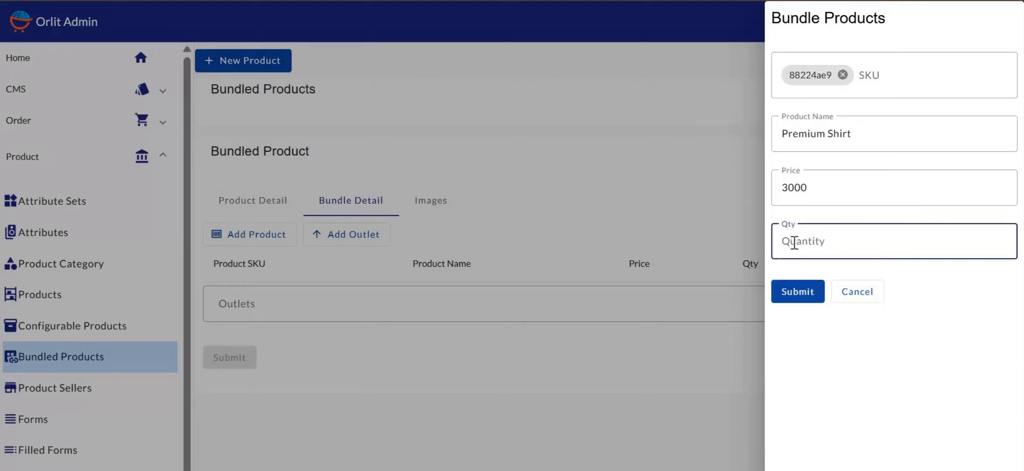
type("4")
key("BackSpace")
type("1")
key("BackSpace")
type("2")
left_click(793, 291)
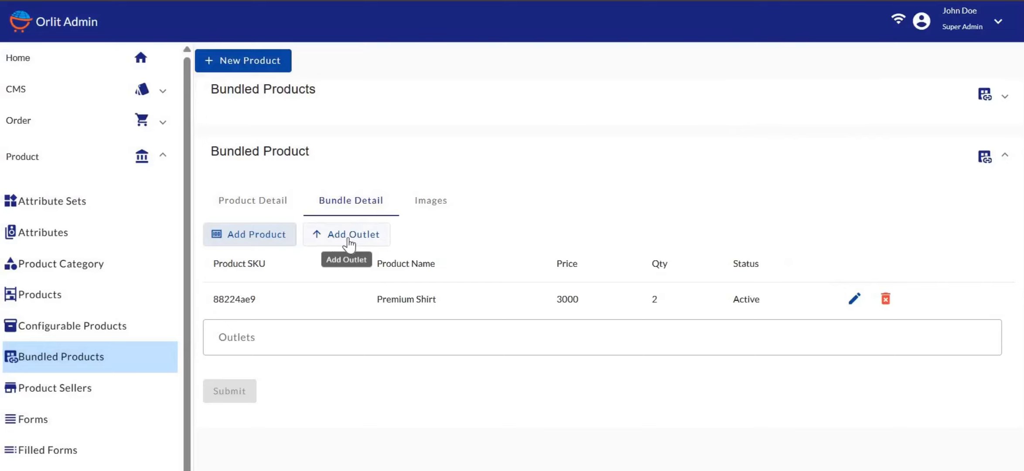
Add the Tie with SKU f224f890 to the bundle at price 500 and quantity 1.
left_click(264, 239)
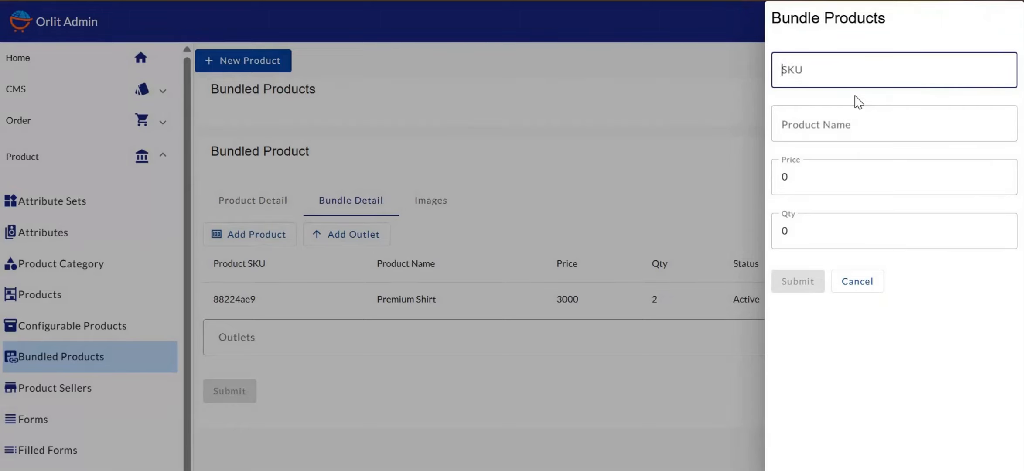
type("f224f890")
key("Return")
left_click(809, 187)
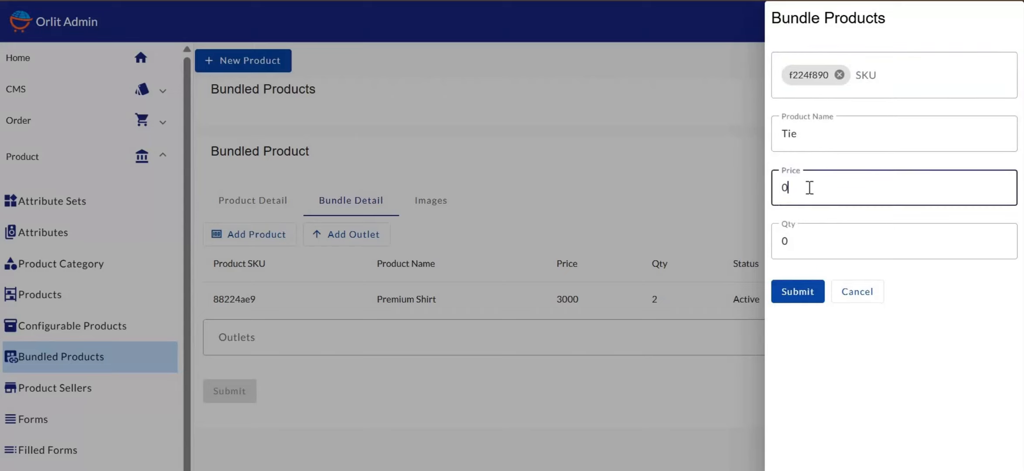
key("BackSpace")
type("500")
left_click(803, 235)
key("BackSpace")
type("1")
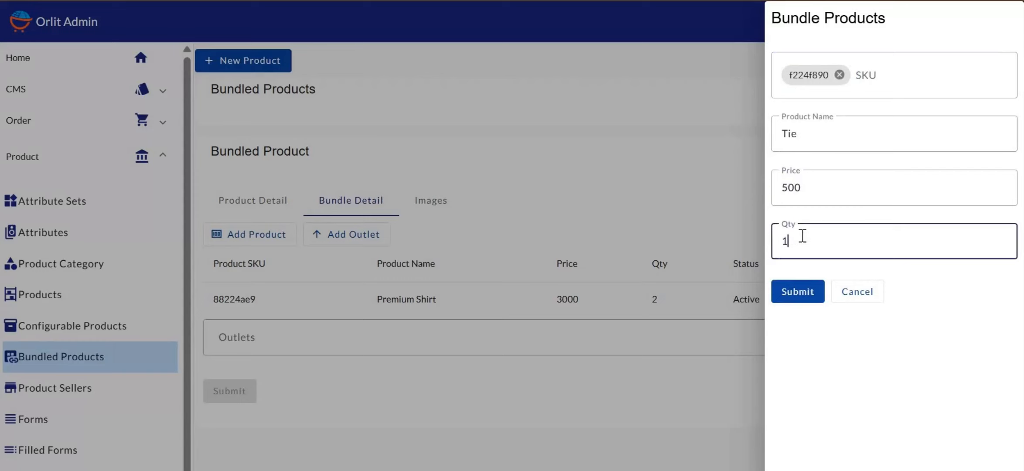
left_click(796, 292)
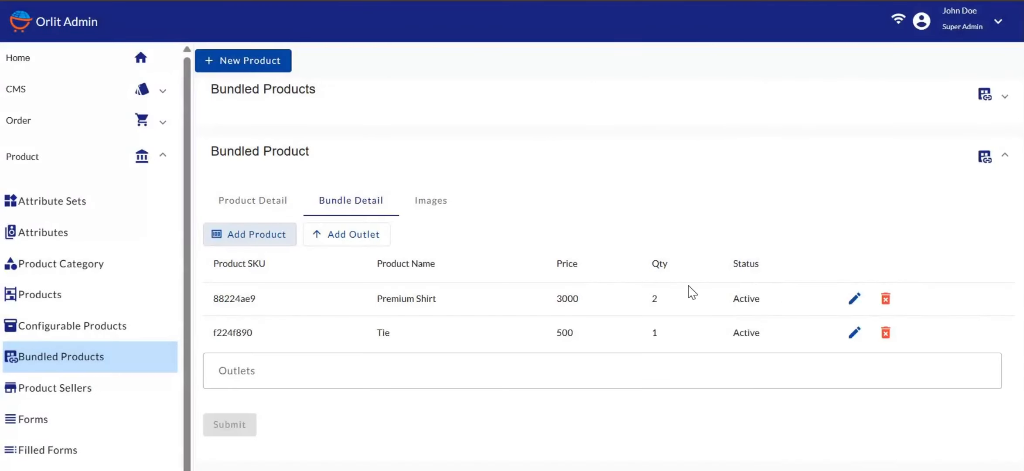
Start a bundle outlet with the Platinum subscription, ATM STORES as seller and ATM STORES as outlet.
left_click(355, 242)
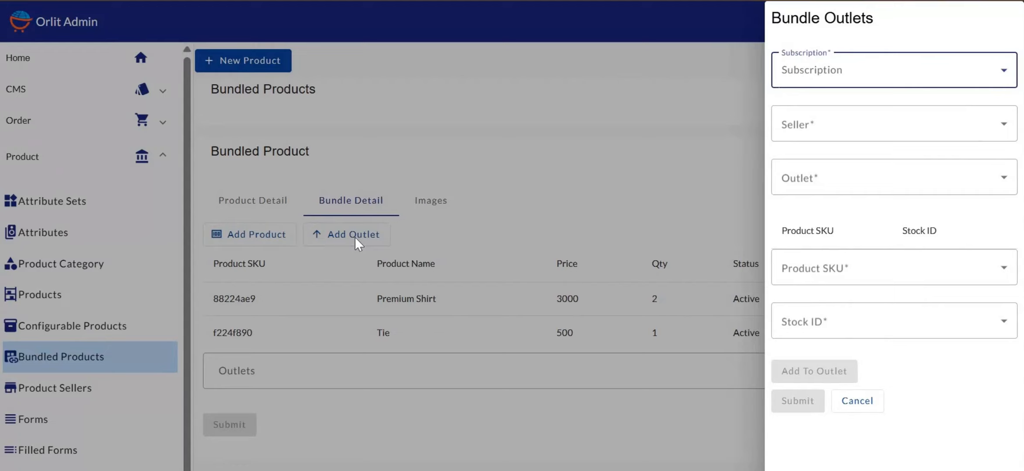
left_click(835, 76)
left_click(817, 118)
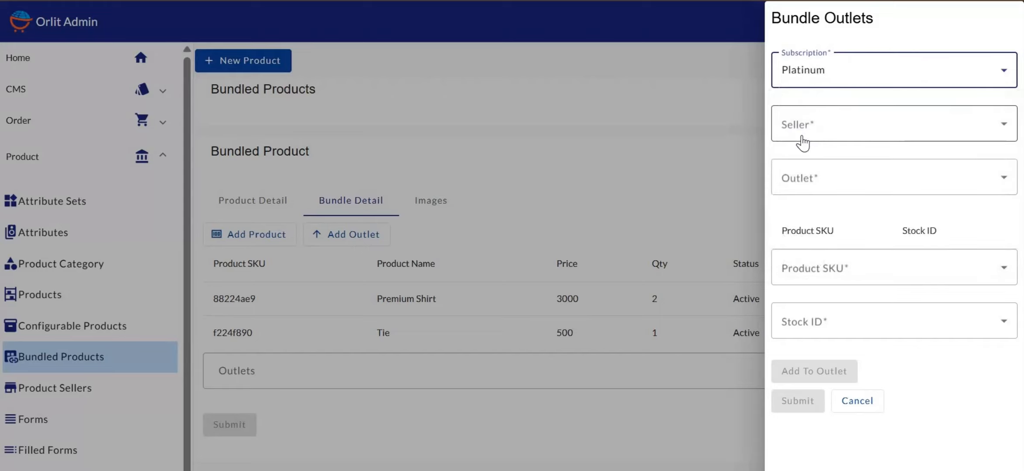
left_click(804, 136)
left_click(809, 225)
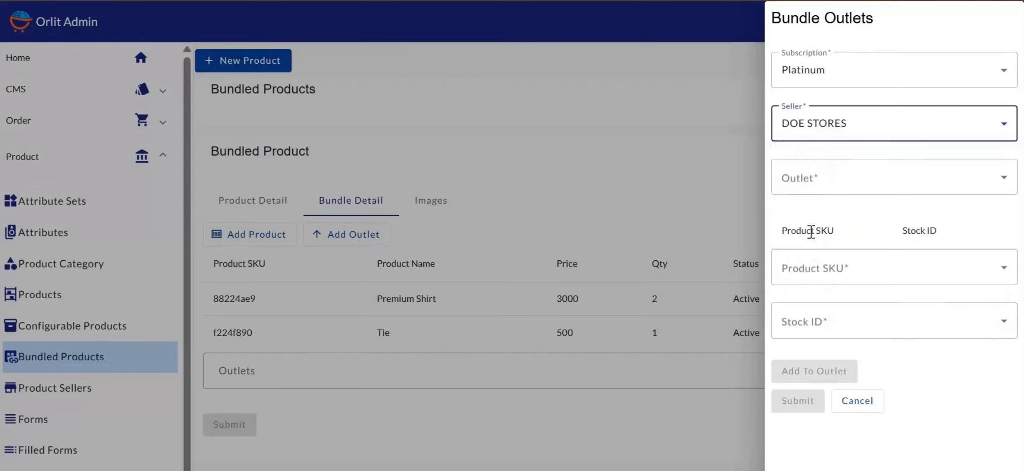
left_click(837, 179)
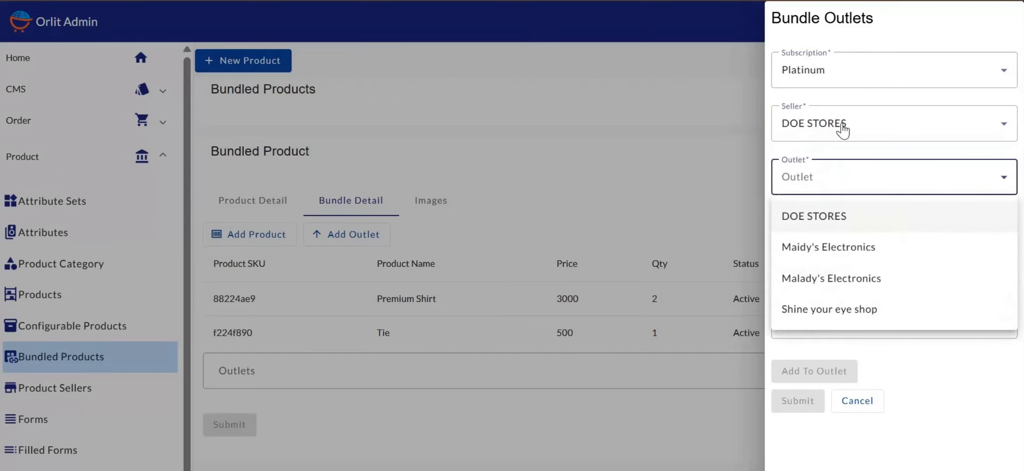
left_click(844, 128)
left_click(845, 128)
left_click(817, 181)
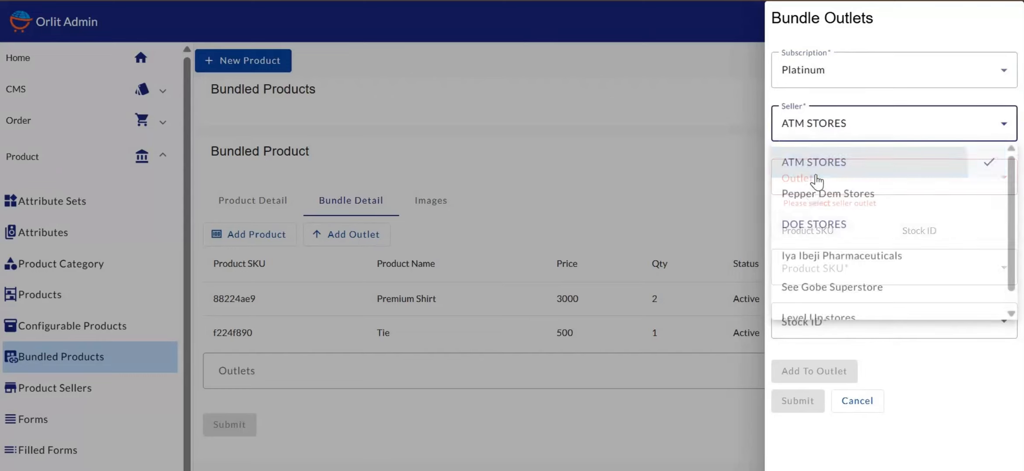
left_click(809, 187)
left_click(804, 217)
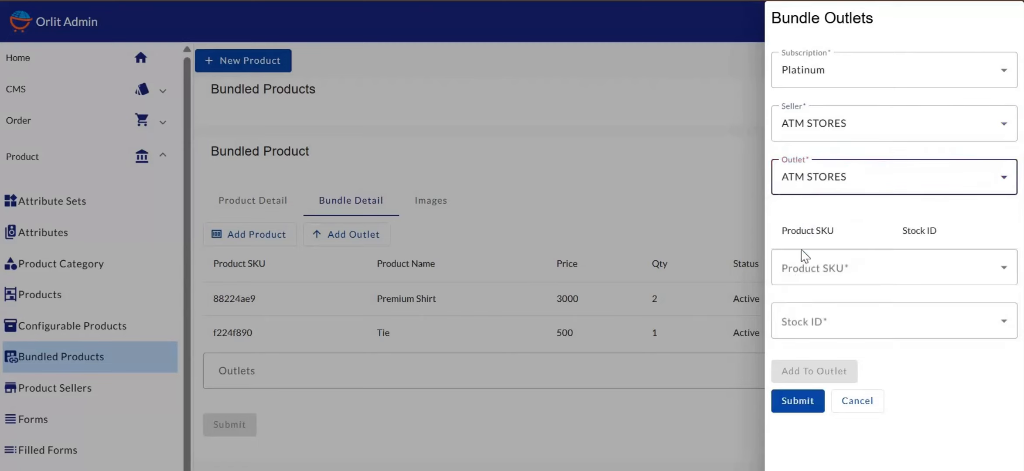
Add product SKU 88224ae9 with the stock ID "empty" to the outlet.
left_click(804, 276)
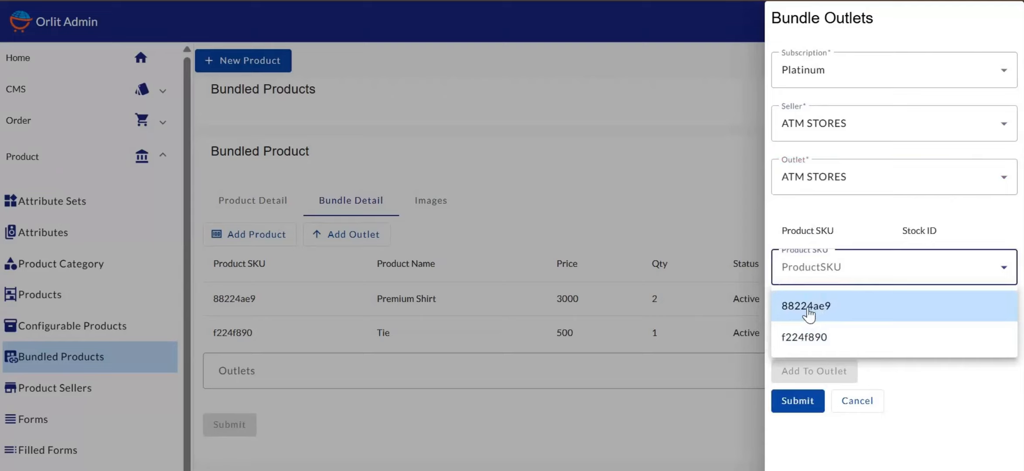
left_click(808, 312)
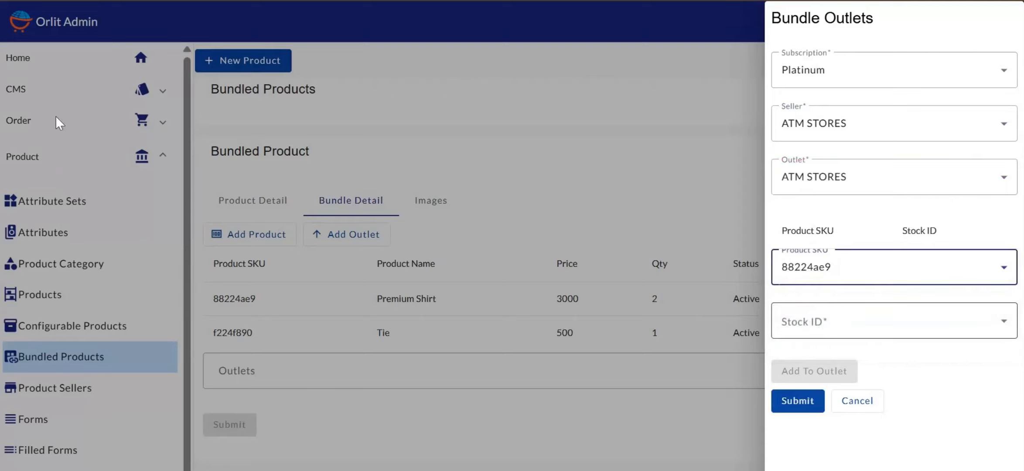
left_click(378, 131)
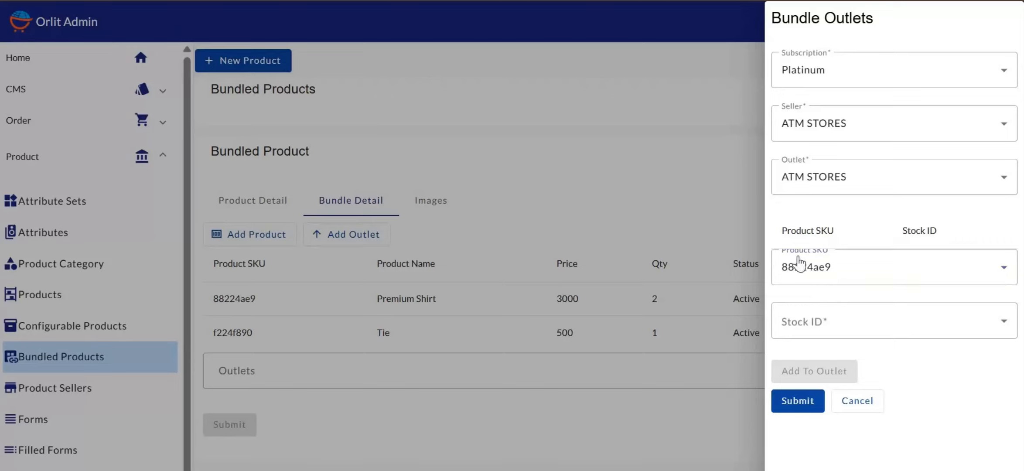
left_click(828, 330)
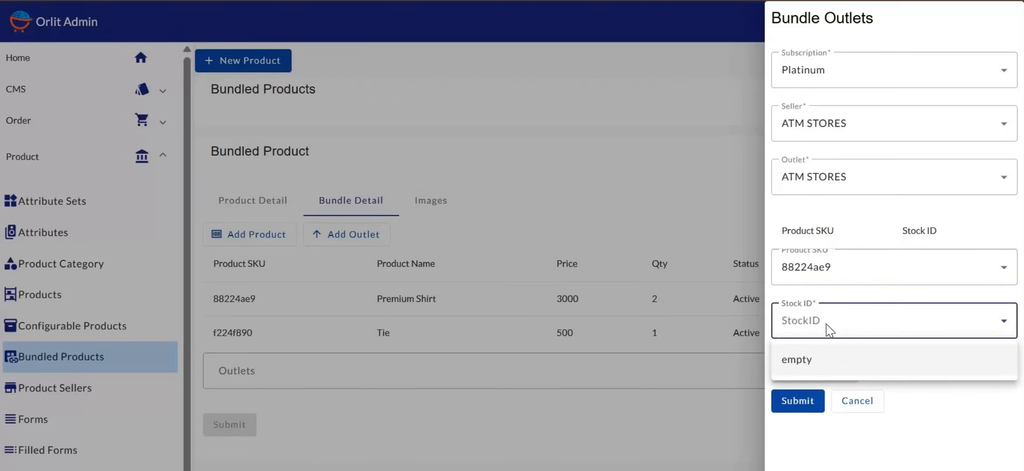
left_click(825, 323)
left_click(826, 325)
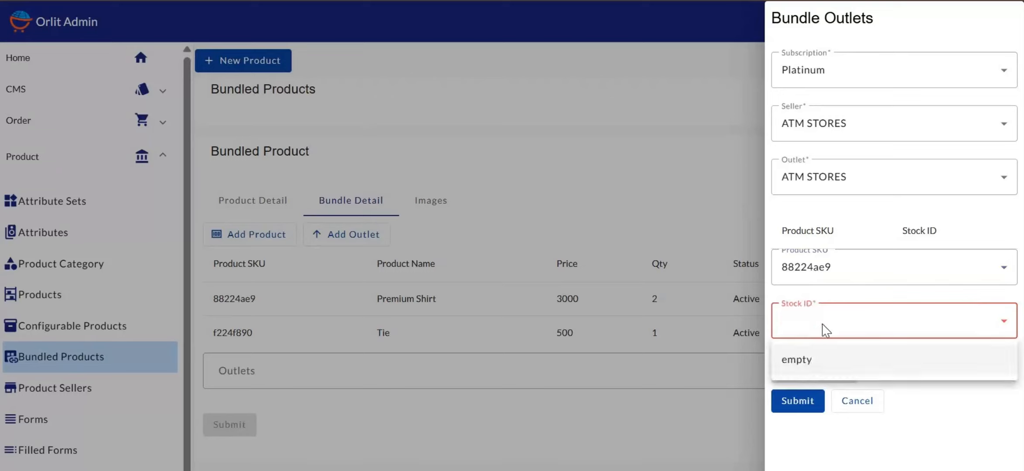
left_click(814, 356)
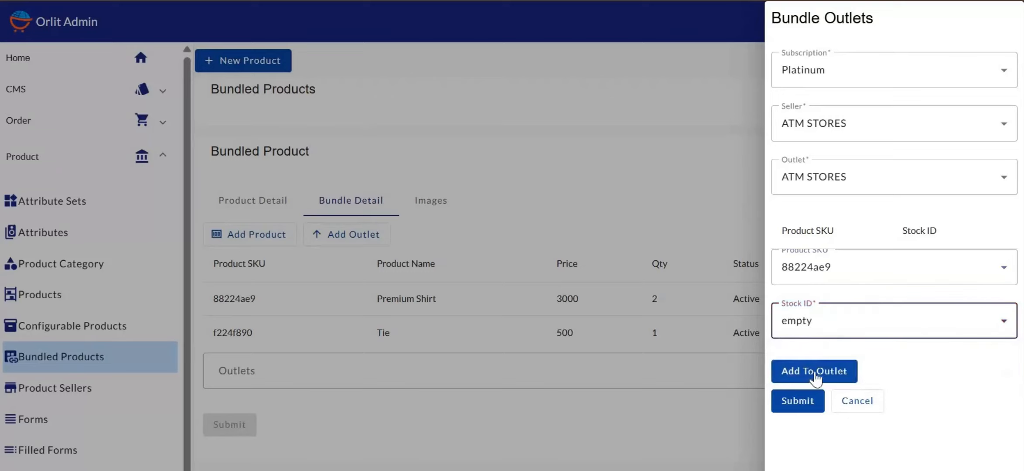
left_click(808, 377)
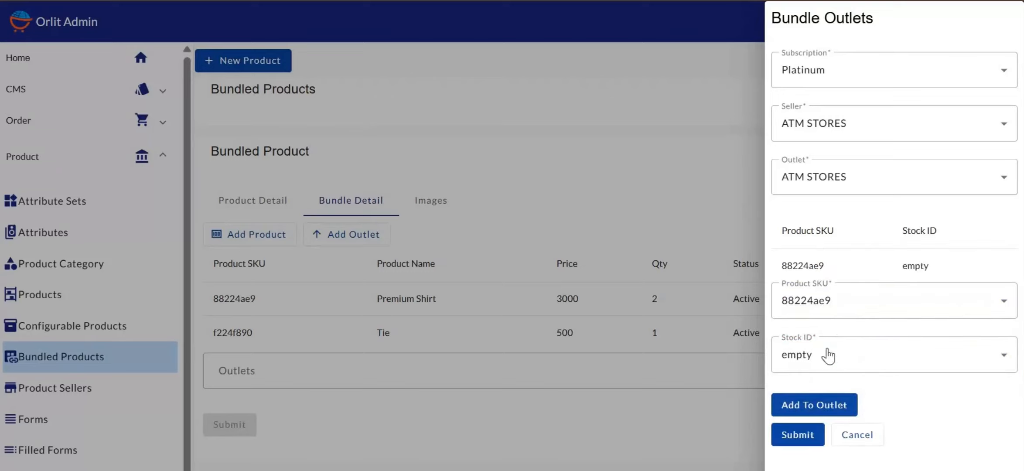
Add product SKU f224f890 with the Stripped white stock ID 79466c7f to the outlet, and submit the outlet.
left_click(841, 307)
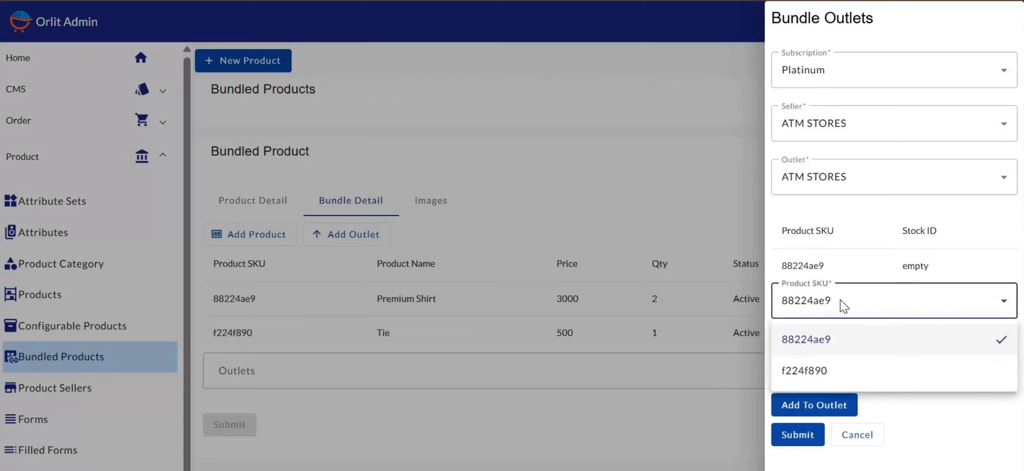
left_click(825, 373)
left_click(828, 354)
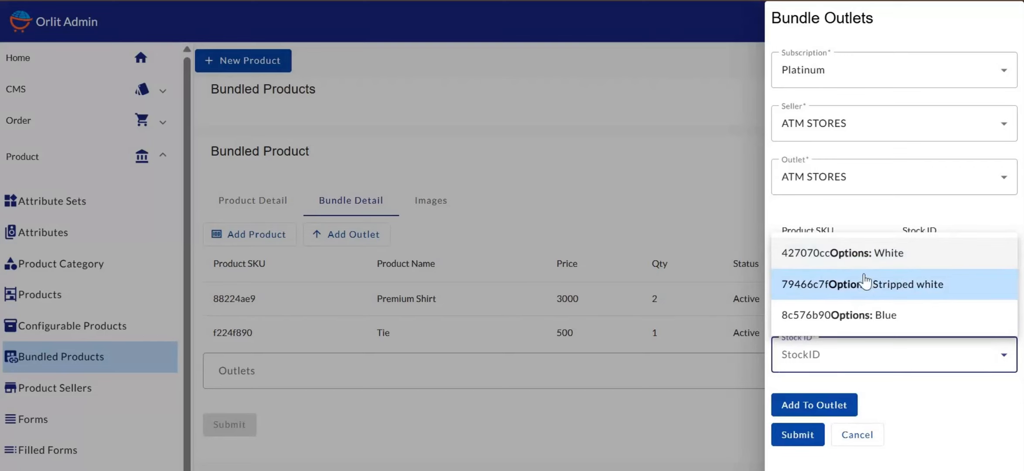
left_click(887, 288)
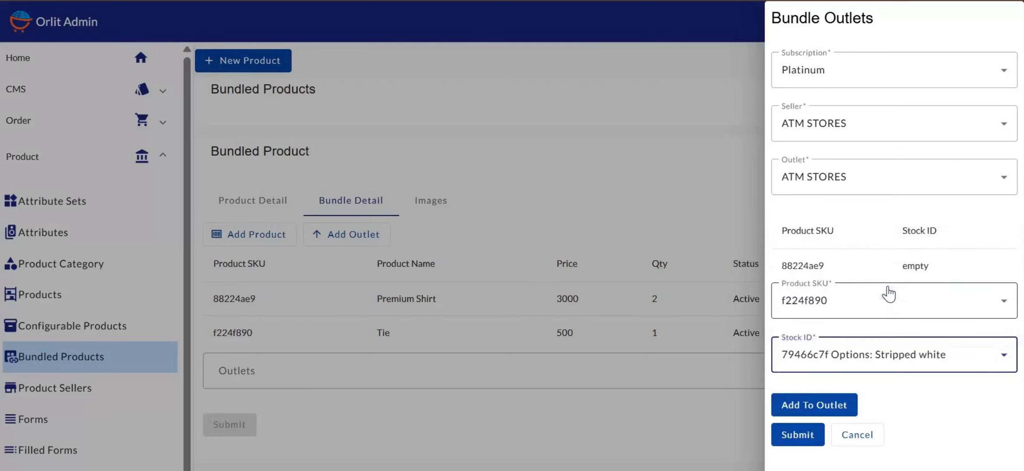
left_click(803, 406)
scroll(843, 354, "down", 1)
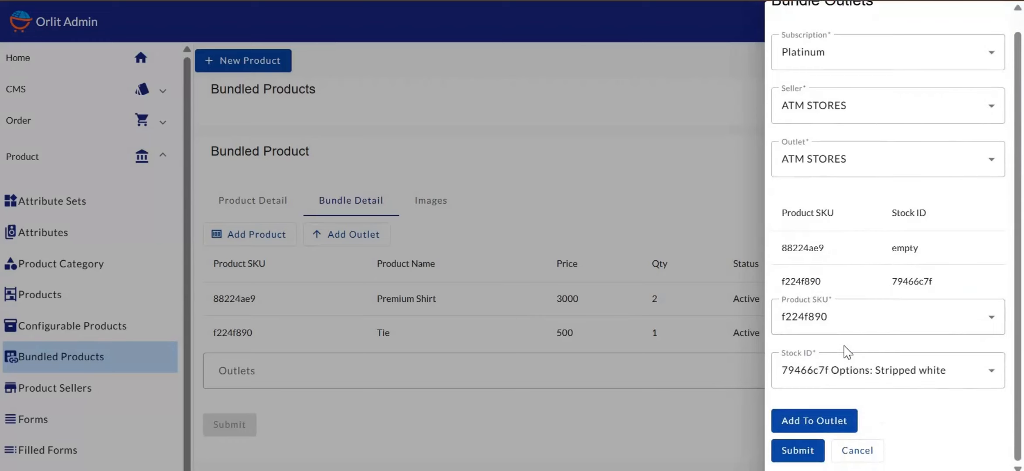
left_click(795, 449)
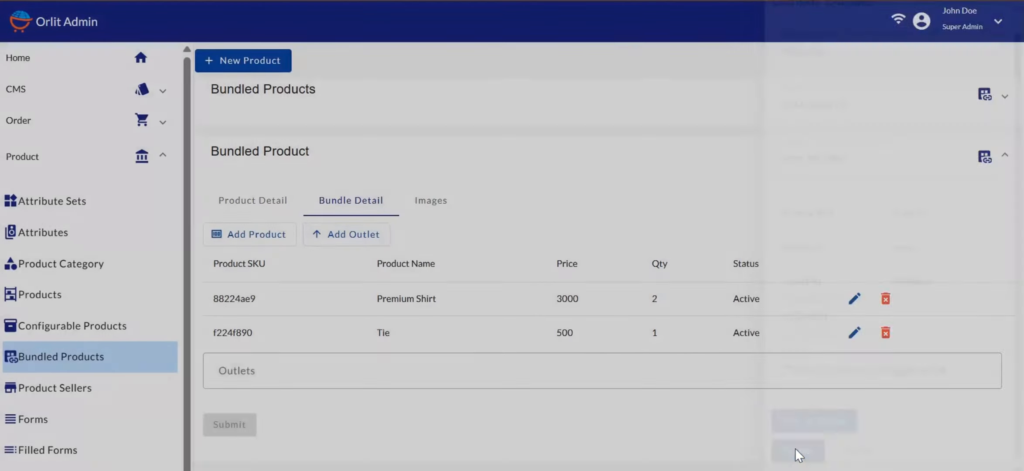
Review the bundle's products and outlet, and submit the bundled product.
scroll(420, 348, "down", 3)
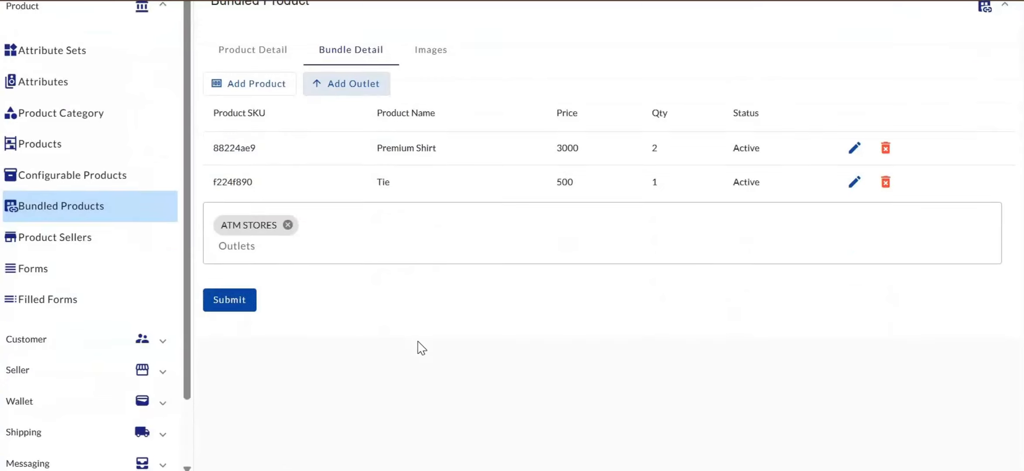
scroll(419, 348, "up", 1)
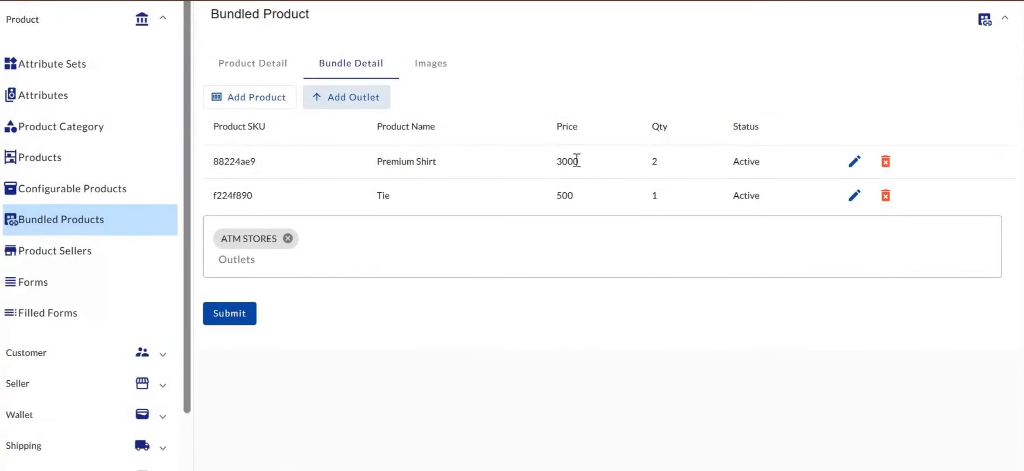
left_click(230, 312)
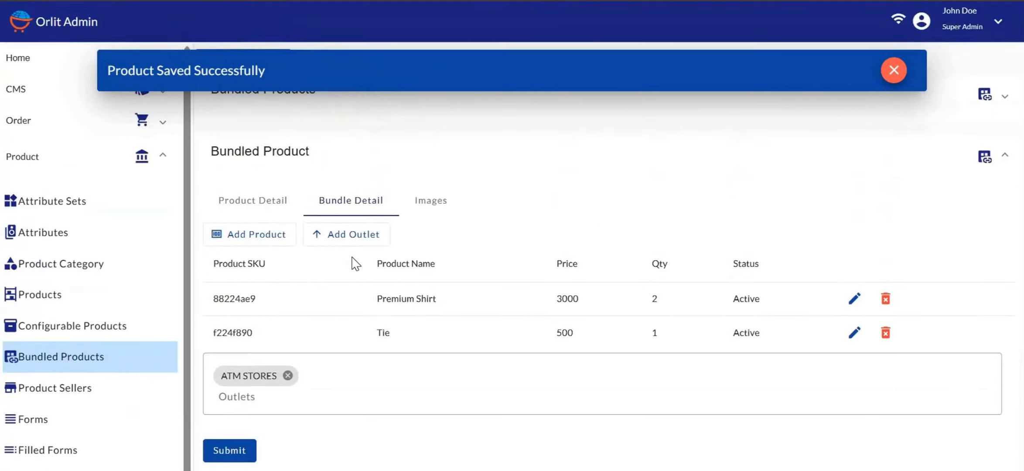
Open the product images of the saved bundle.
scroll(355, 263, "down", 3)
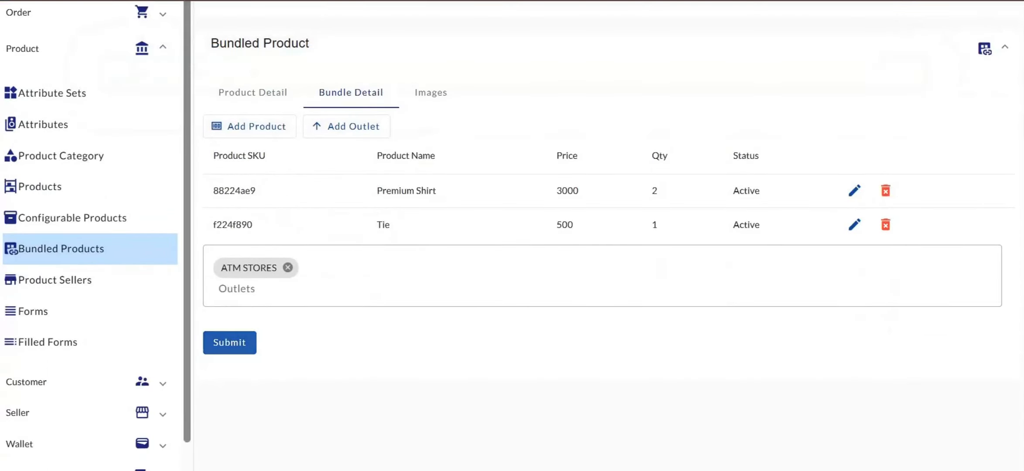
scroll(343, 165, "up", 3)
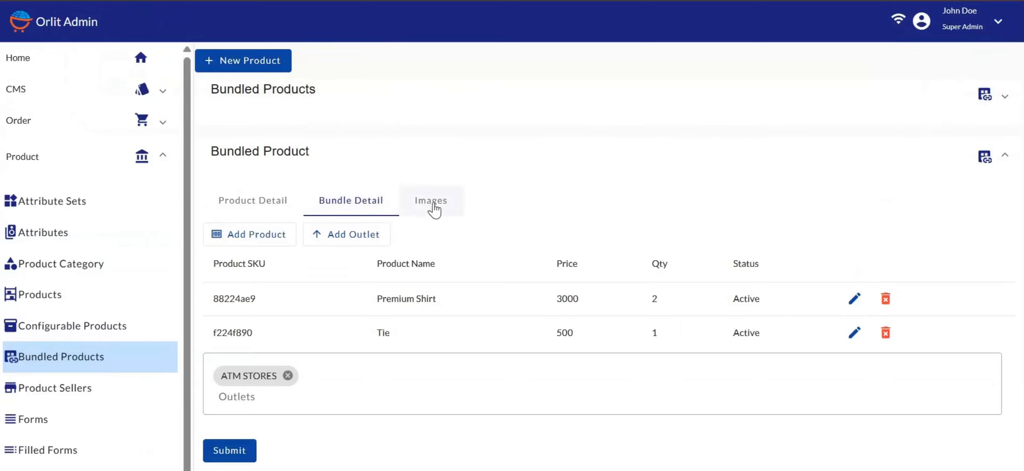
left_click(432, 203)
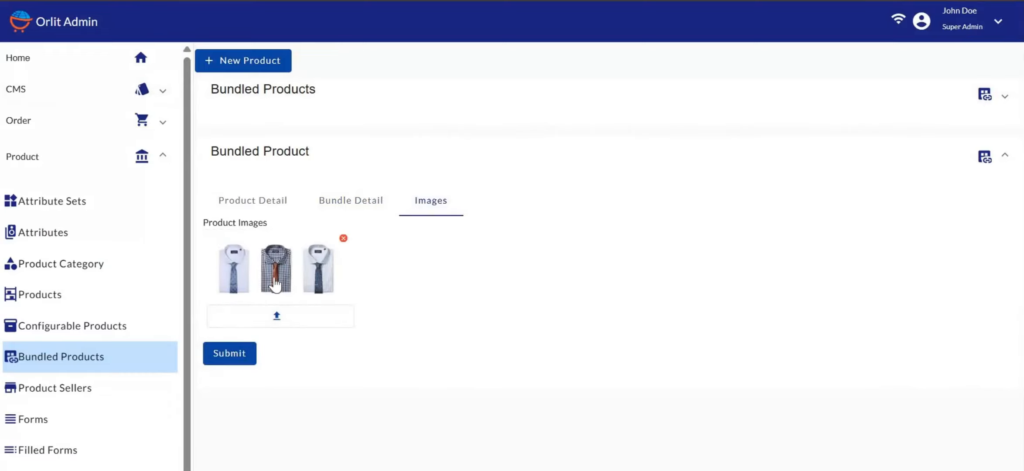
Try a 1:1 crop of the bundle image, framed on the checked shirt and its white neighbour, and close the image editor.
left_click(274, 278)
left_click(274, 276)
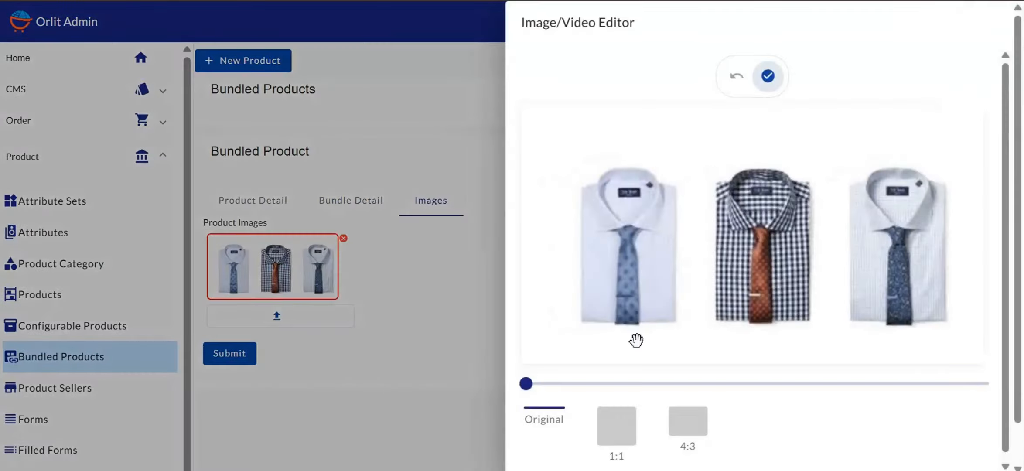
left_click(614, 425)
scroll(698, 298, "down", 1)
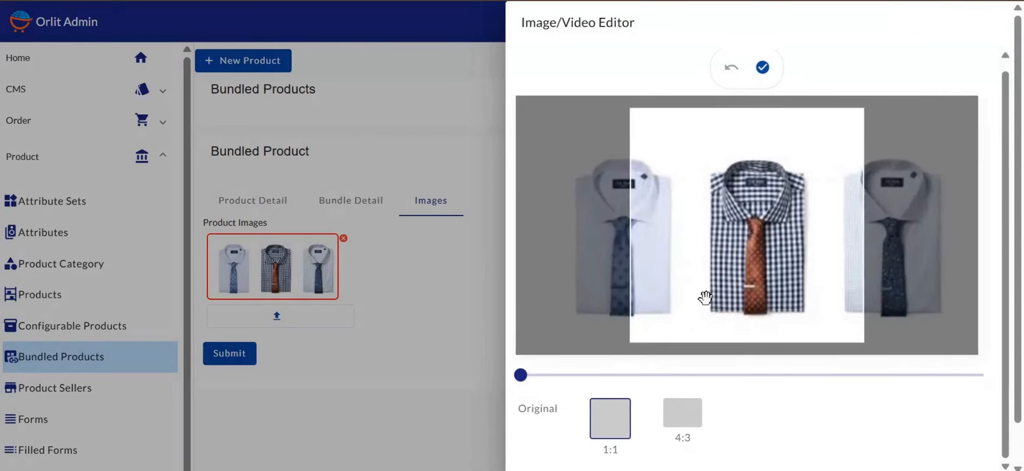
left_click_drag(648, 332, 567, 324)
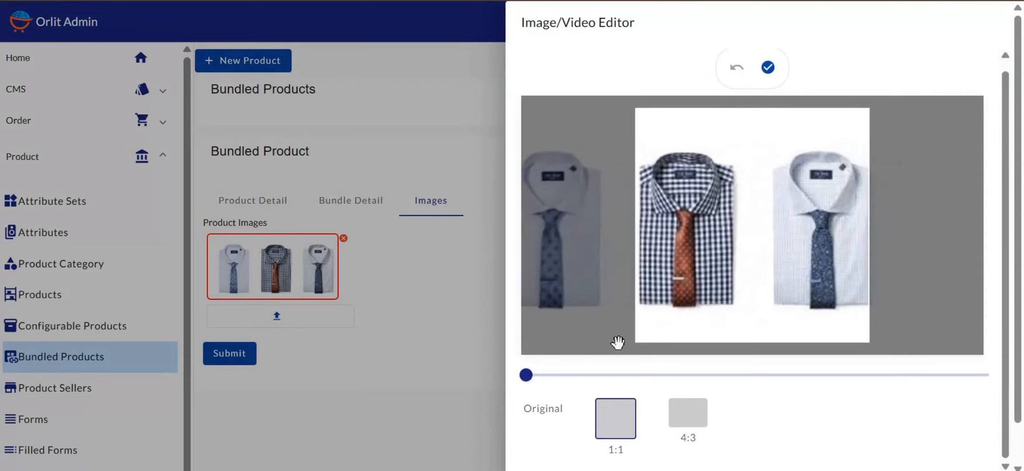
scroll(618, 342, "down", 1)
left_click(598, 457)
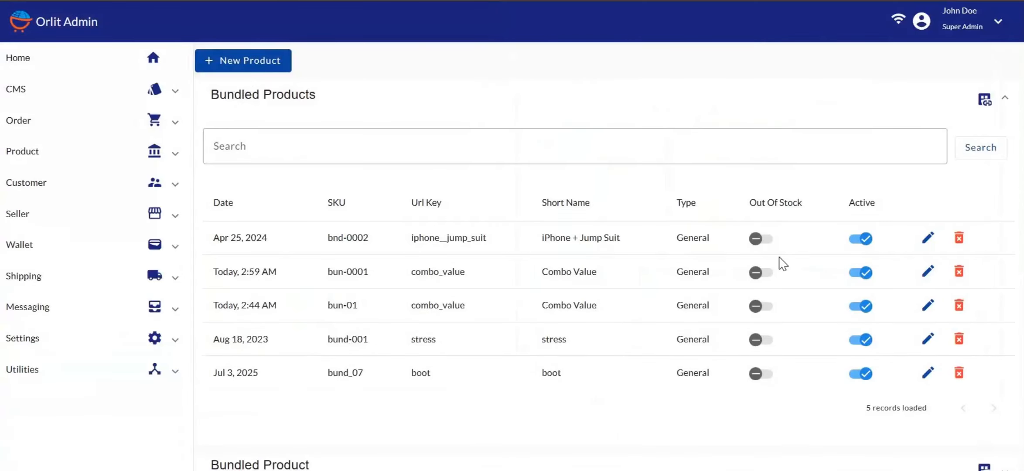
Open the bundled product bun-0001, review its bundle and product details, and return to the bundled products list.
left_click(927, 271)
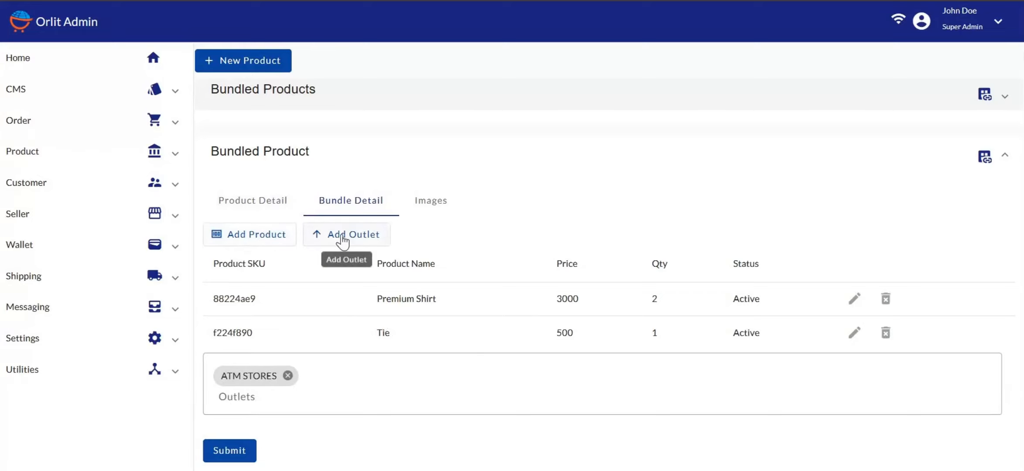
left_click(260, 203)
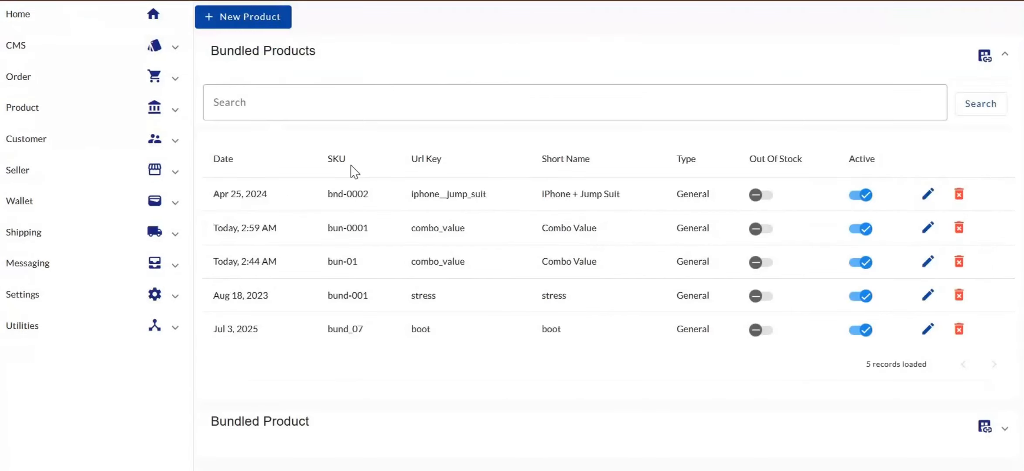
scroll(354, 172, "up", 1)
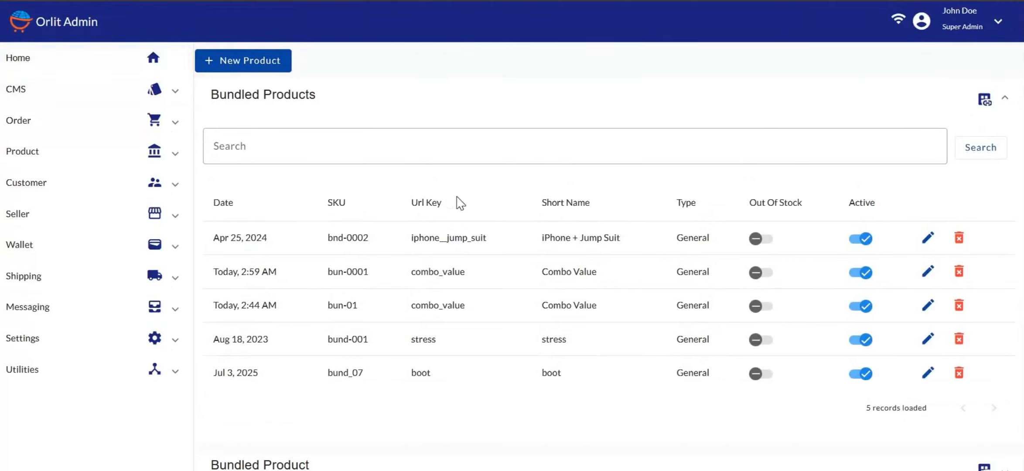
Go to the configurable products, start a new product and look over its detail form.
left_click(27, 155)
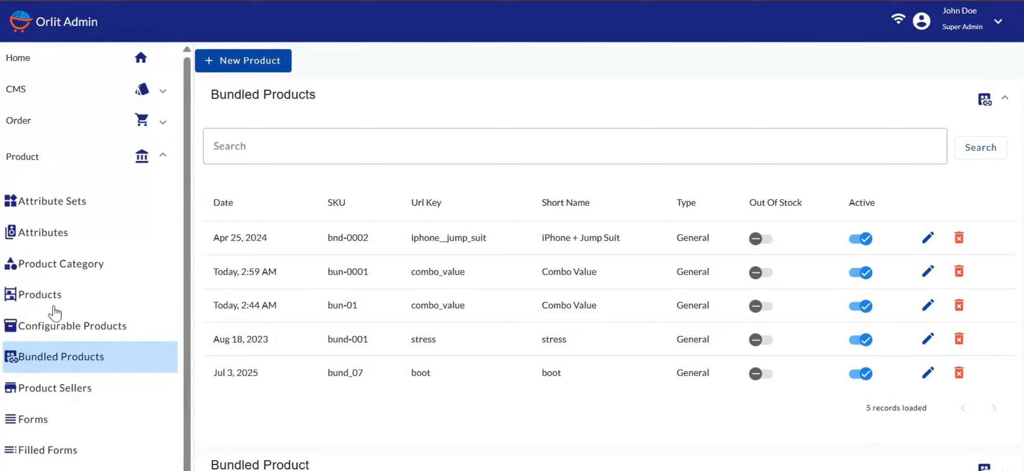
left_click(68, 335)
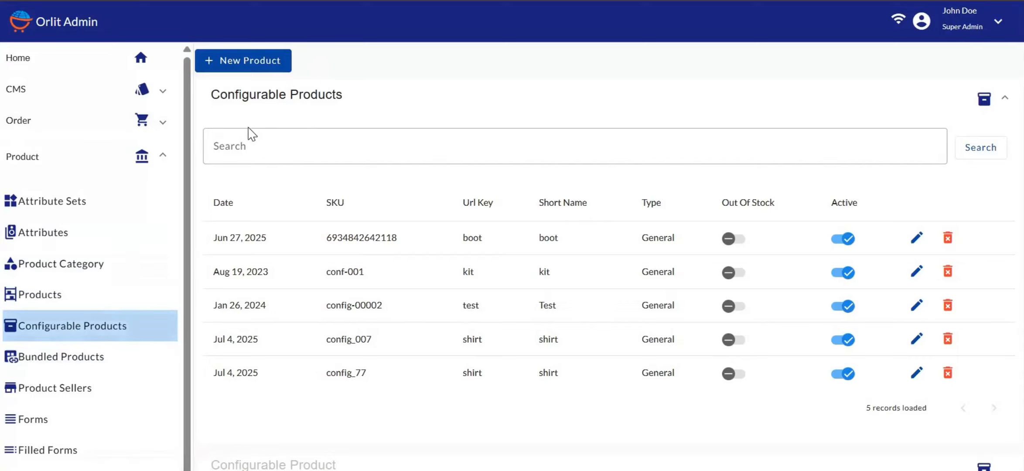
left_click(258, 69)
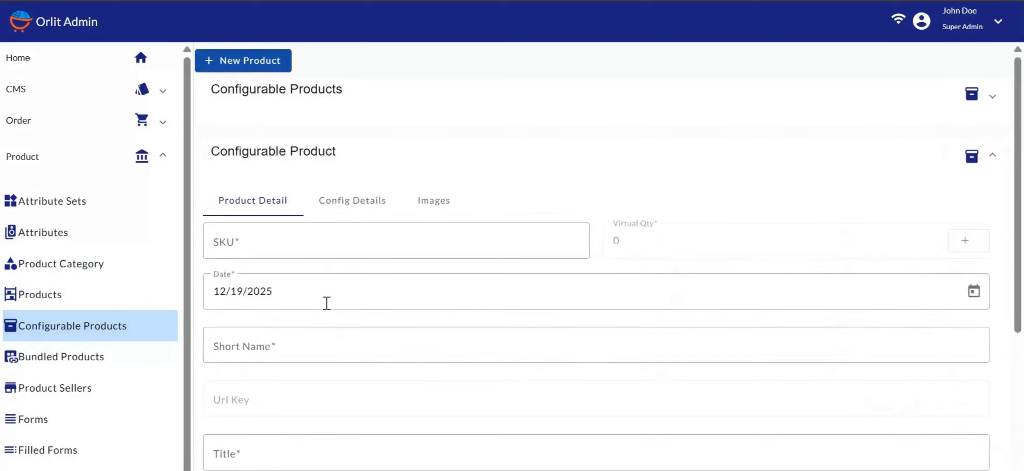
scroll(330, 322, "down", 7)
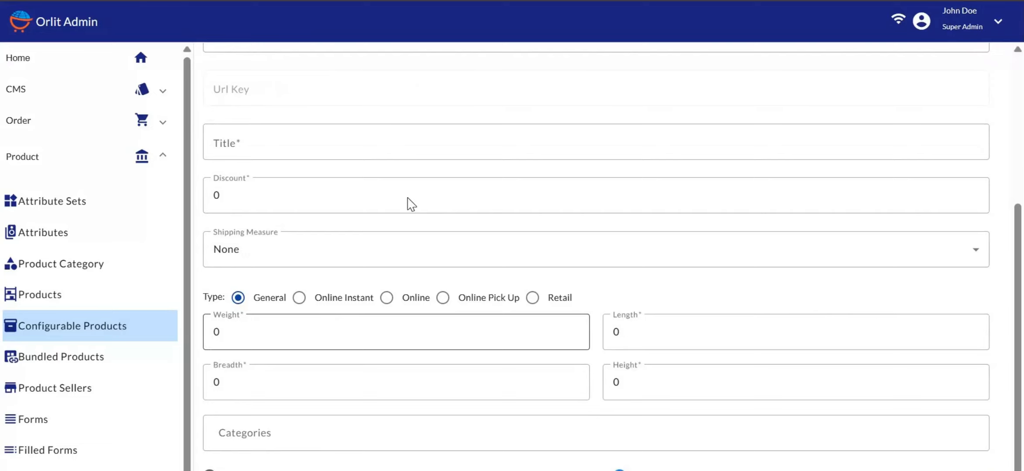
scroll(208, 98, "up", 7)
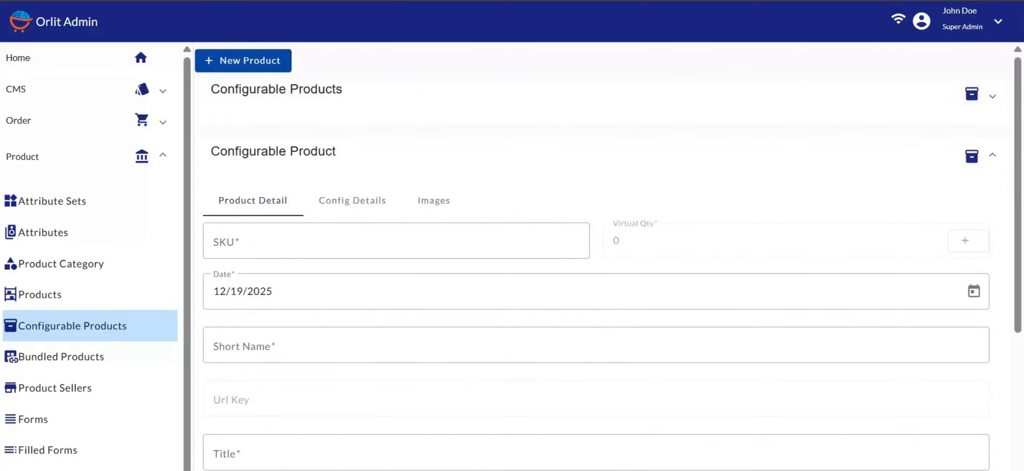
scroll(286, 286, "down", 3)
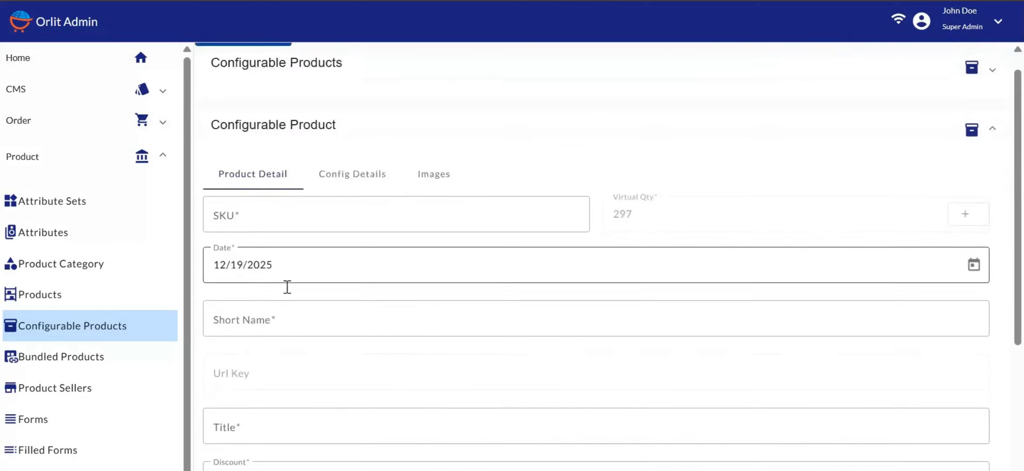
Enter "Fashion kit" as the configurable product's short name and "Fahion kit" as its title.
left_click(318, 210)
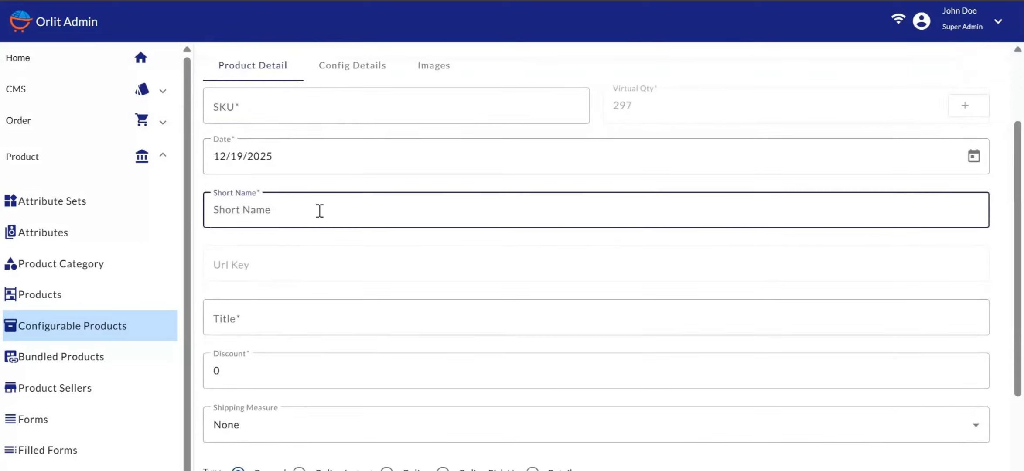
type("Makeu")
key("BackSpace")
key("BackSpace")
key("BackSpace")
key("BackSpace")
type("Fashion kit")
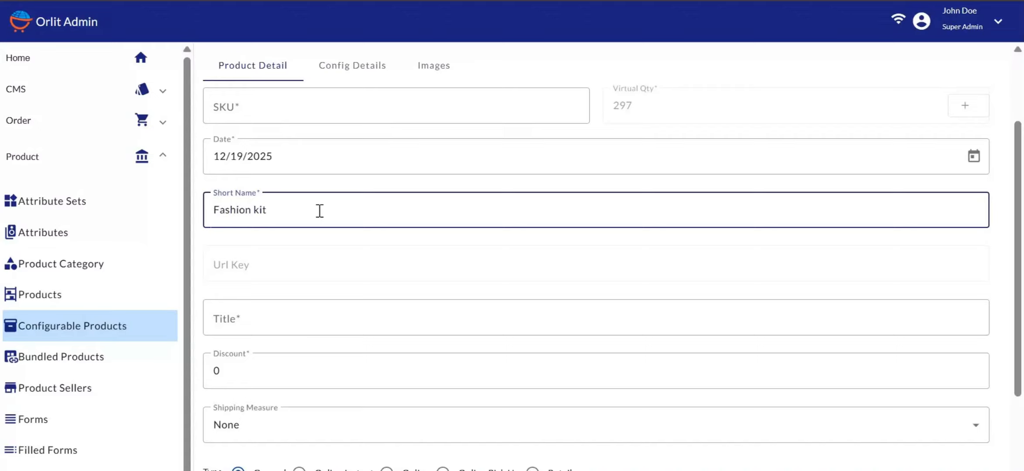
left_click(245, 315)
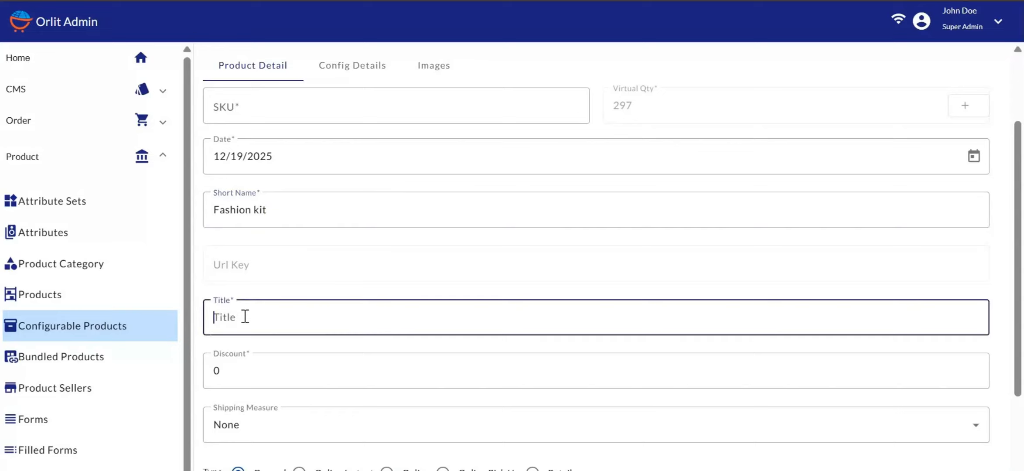
type("Fahion kit")
Set the shipping measure to Quantity and assign the product to the Best Deals category.
scroll(246, 317, "down", 3)
left_click(249, 228)
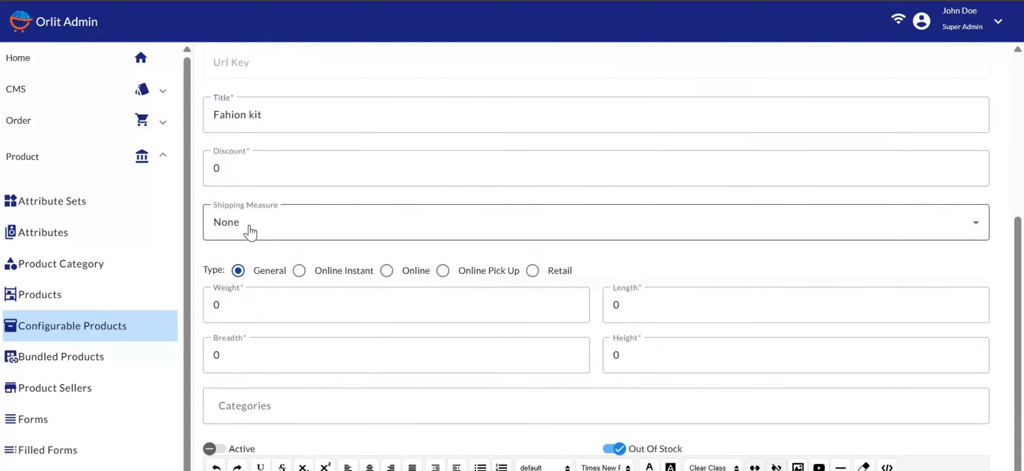
left_click(233, 353)
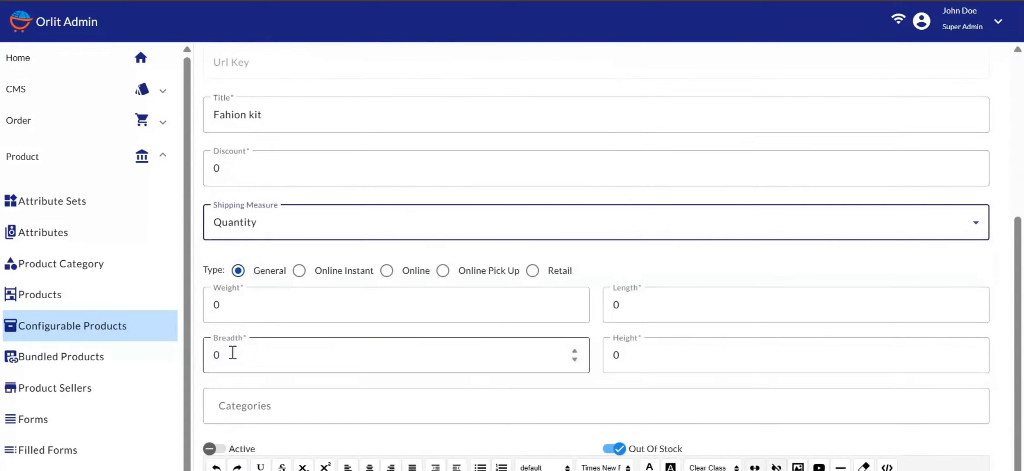
left_click(238, 410)
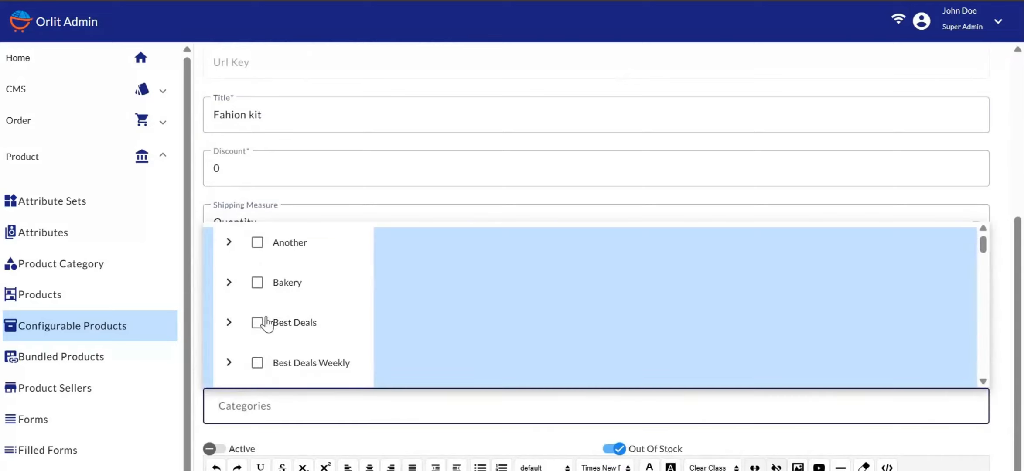
left_click(257, 322)
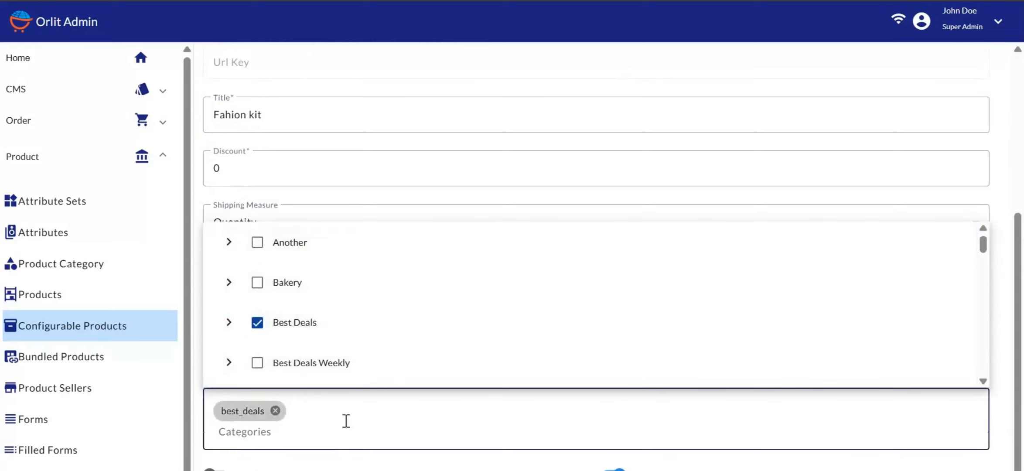
Turn off the product's Out Of Stock setting and make it active.
scroll(345, 421, "down", 5)
left_click(422, 463)
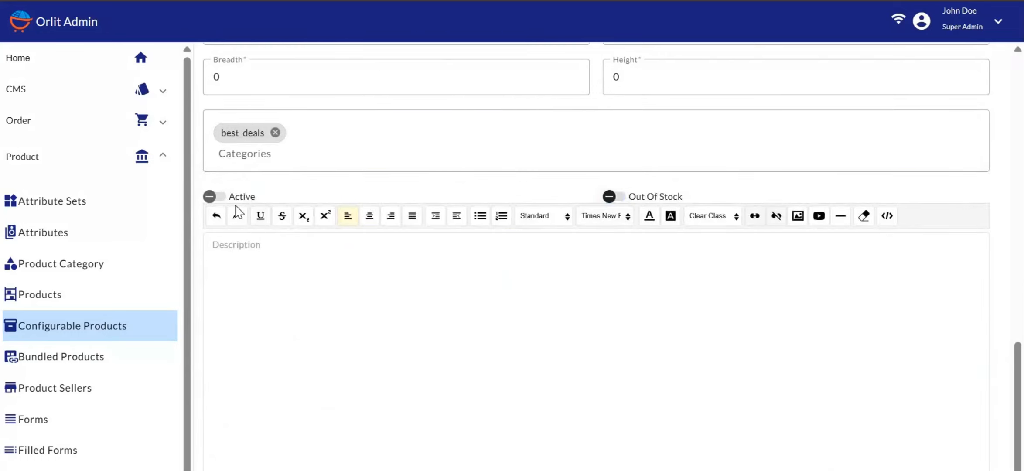
left_click(214, 201)
scroll(293, 279, "down", 5)
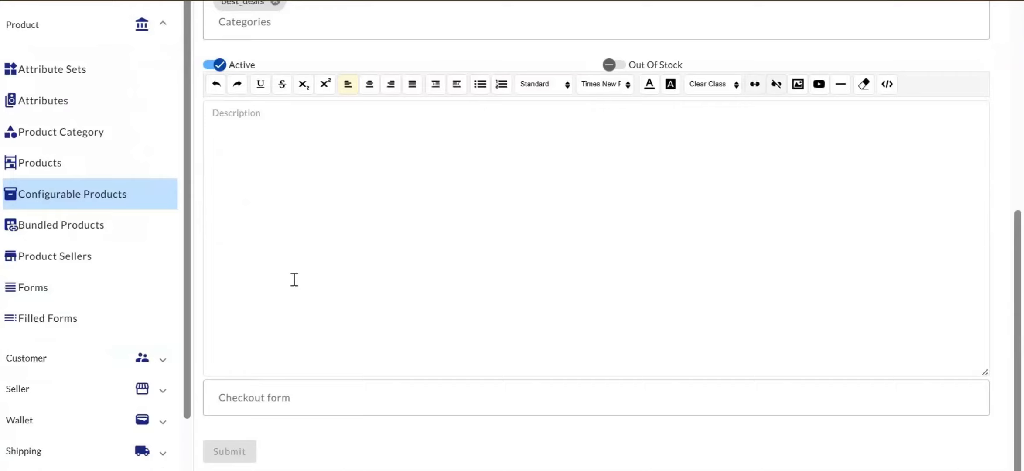
scroll(293, 279, "up", 5)
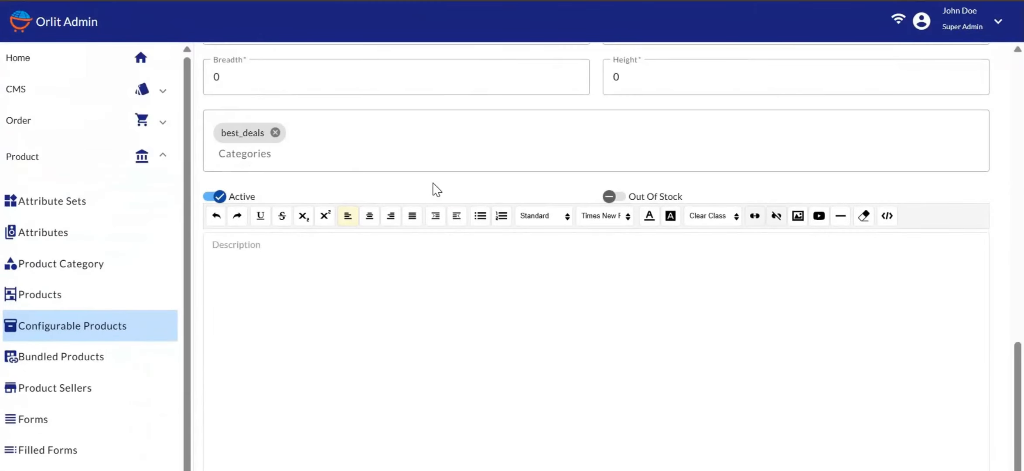
Start adding a product in the config details and enter SKU 88224ae9, Premium Shirt.
scroll(437, 190, "up", 5)
left_click(351, 205)
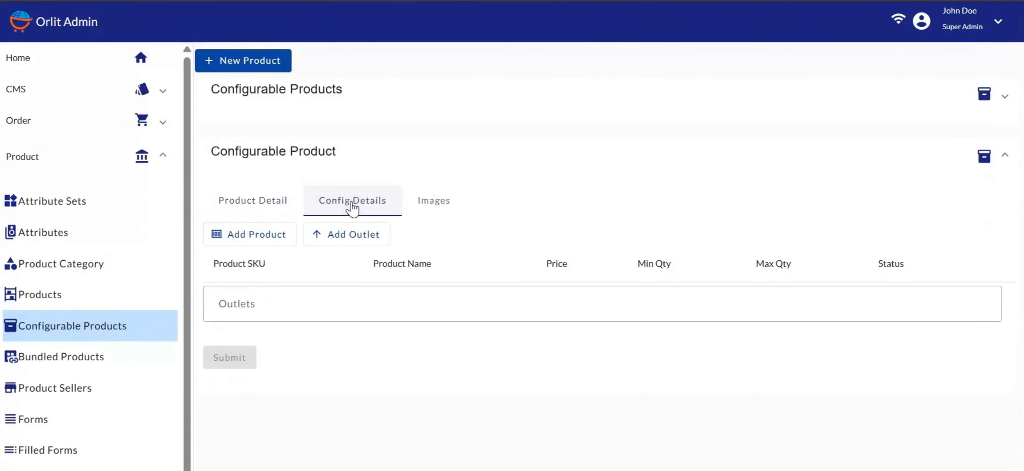
left_click(245, 233)
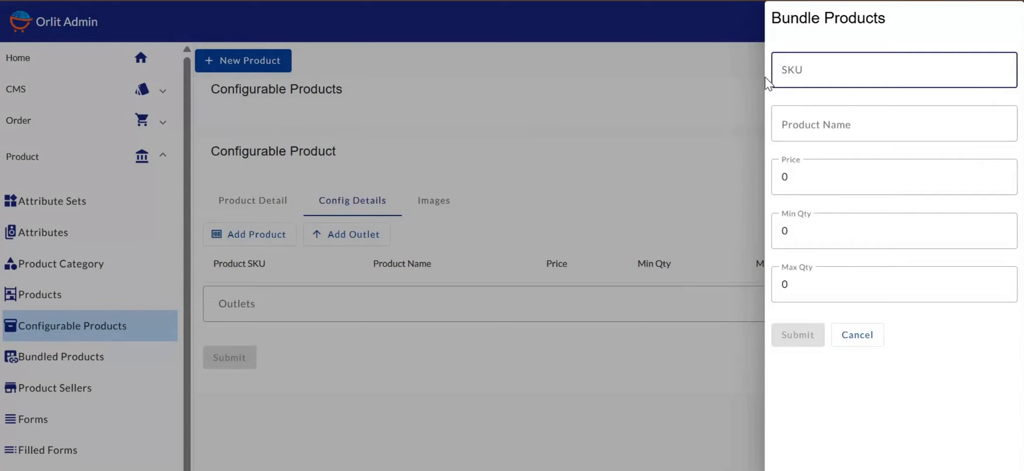
type("88224ae9")
key("ctrl+a")
key("BackSpace")
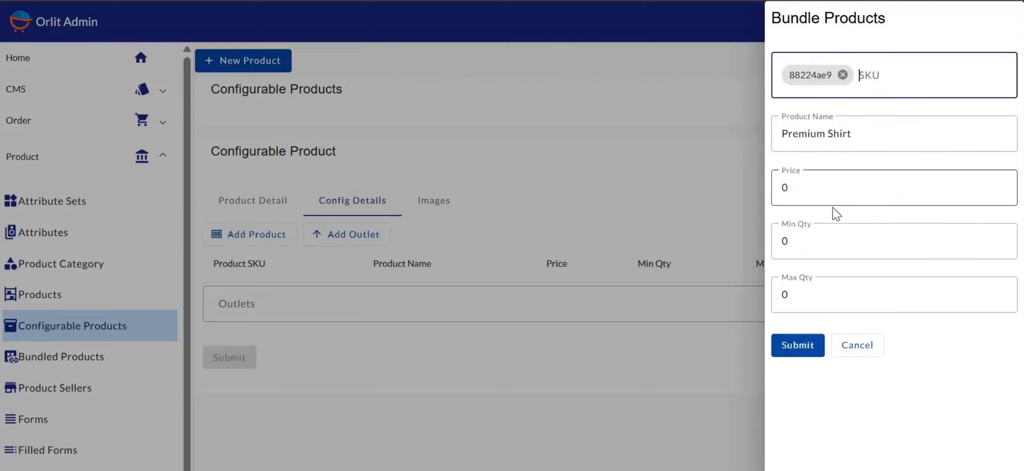
Set the Premium Shirt's price to 3500 and its minimum quantity to 1.
left_click(811, 188)
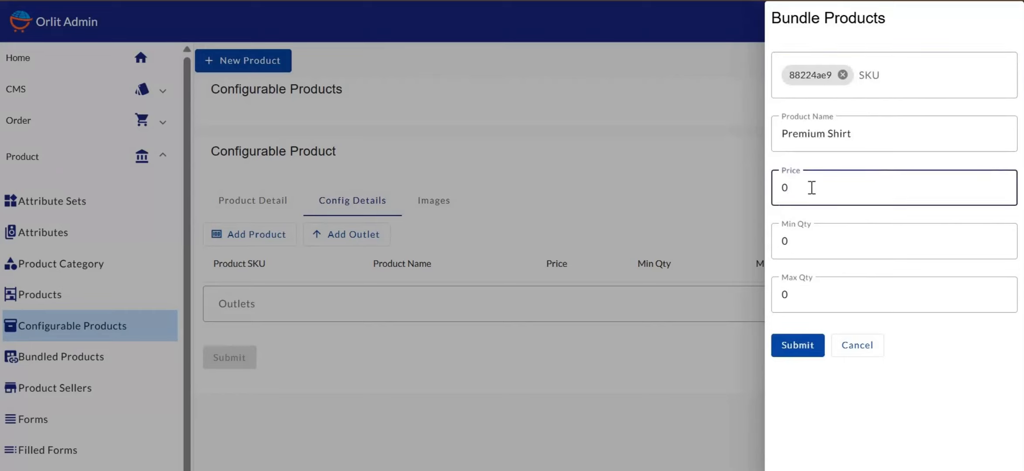
key("BackSpace")
type("3500")
key("Tab")
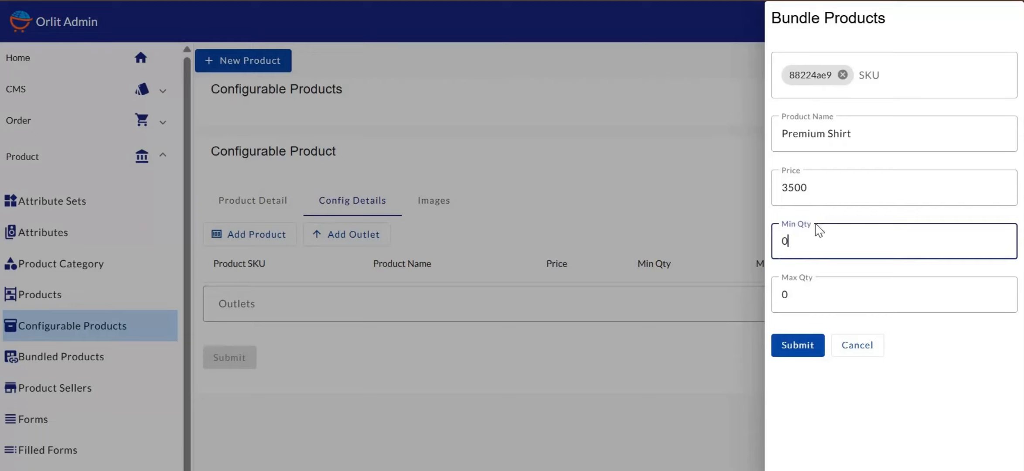
key("BackSpace")
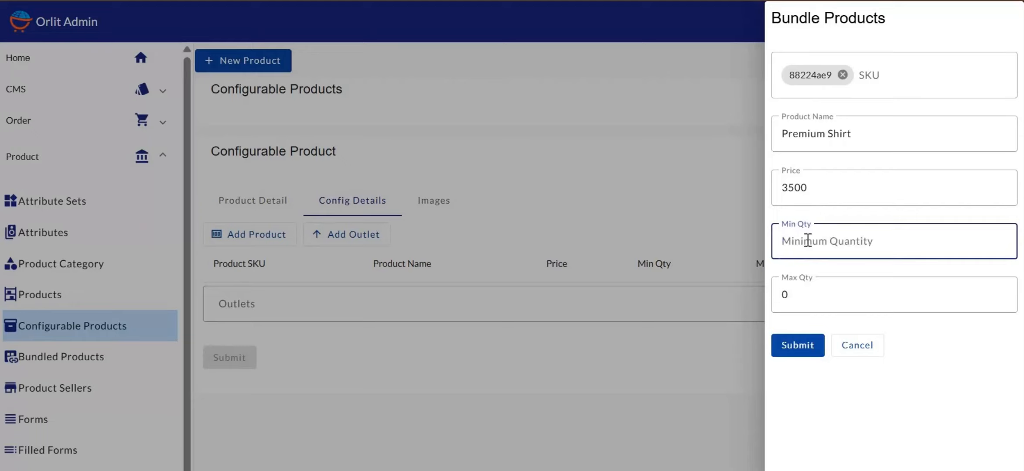
type("1")
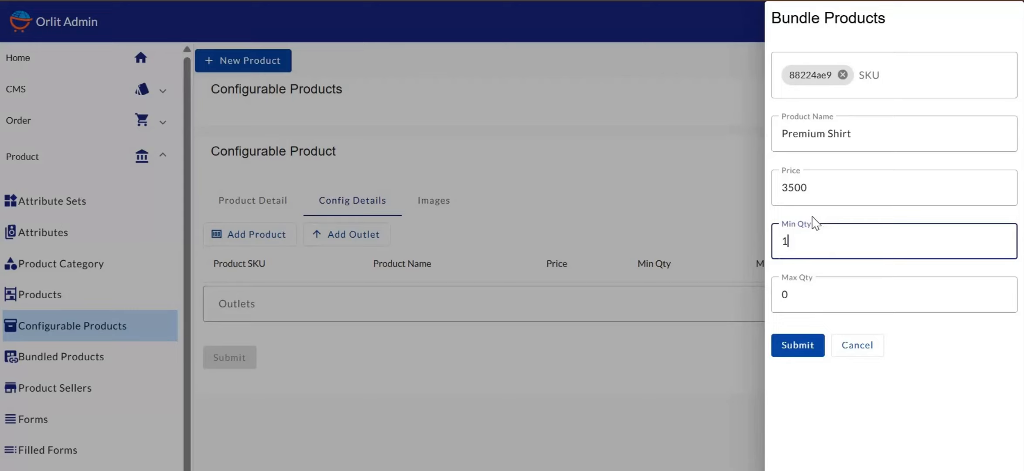
Set the Premium Shirt's maximum quantity to 2 and submit it to the configuration.
left_click(795, 299)
key("BackSpace")
type("5")
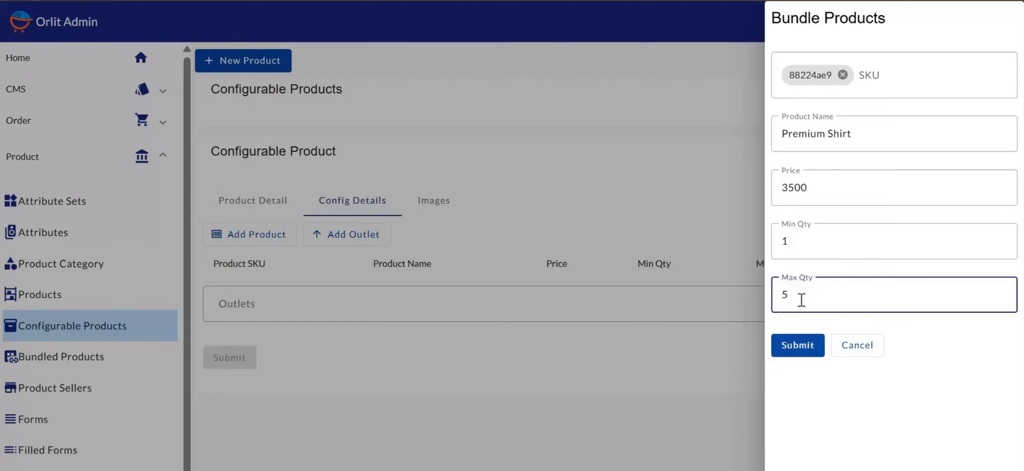
key("BackSpace")
type("2")
left_click(798, 347)
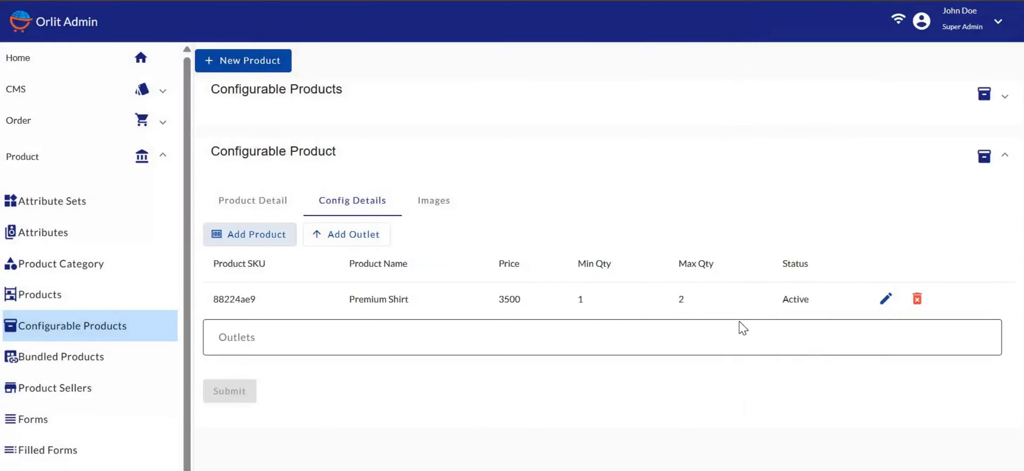
Start adding another product to the config details and enter SKU f224f890 for the Tie.
left_click(267, 237)
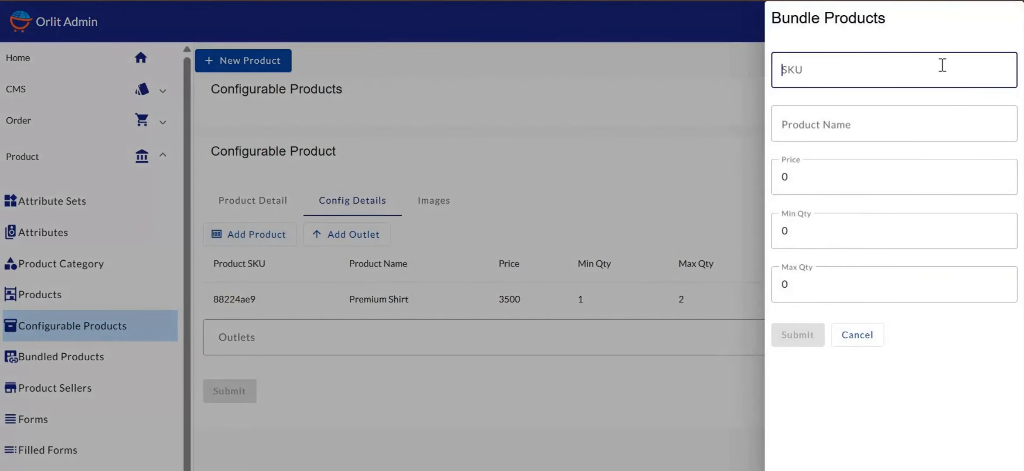
type("f22")
type("4f890")
key("Return")
Set the Tie's price to 1500 and submit it to the configuration.
left_click(820, 190)
key("BackSpace")
type("1")
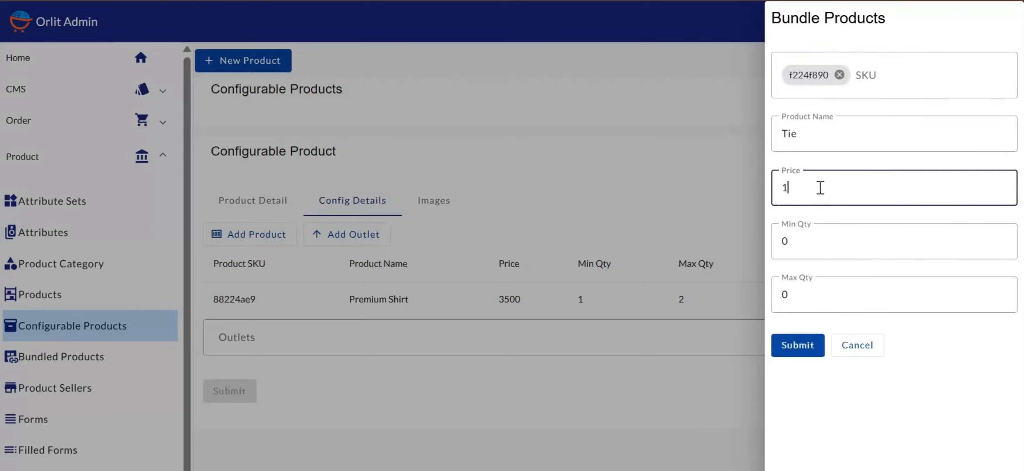
type("500")
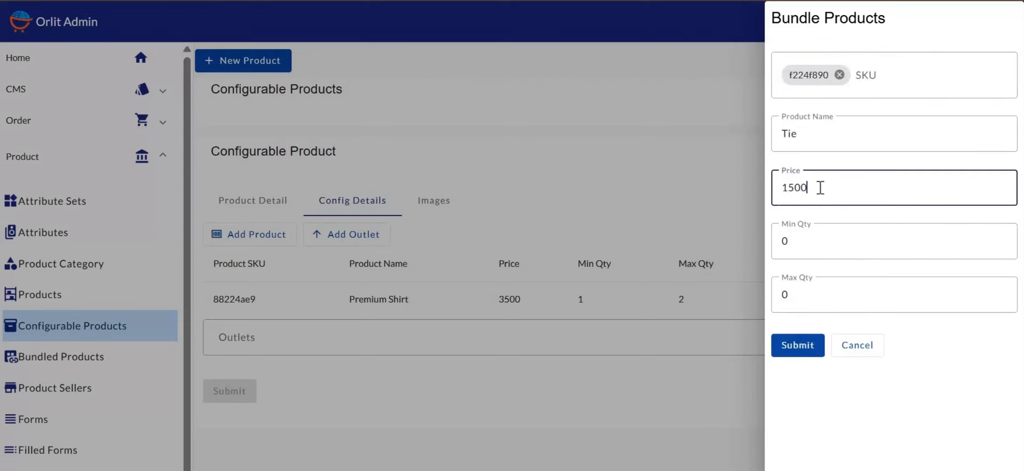
left_click(801, 242)
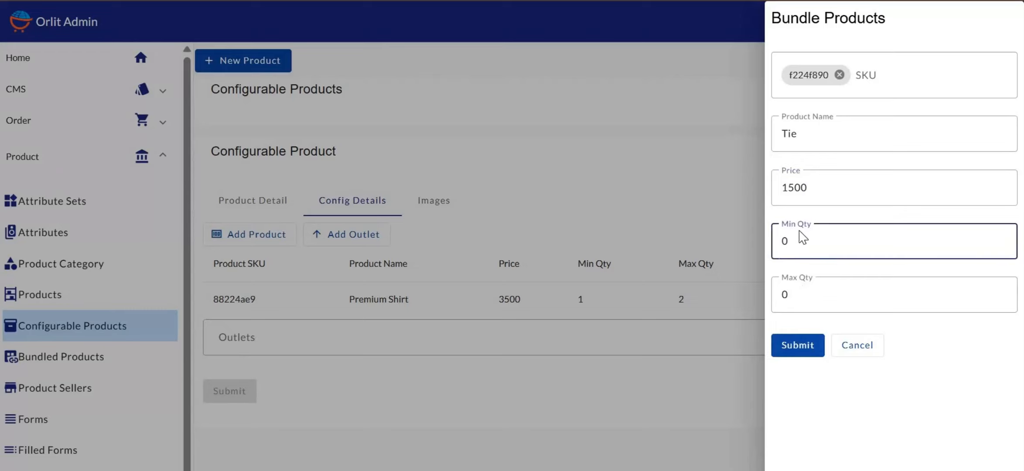
left_click(795, 345)
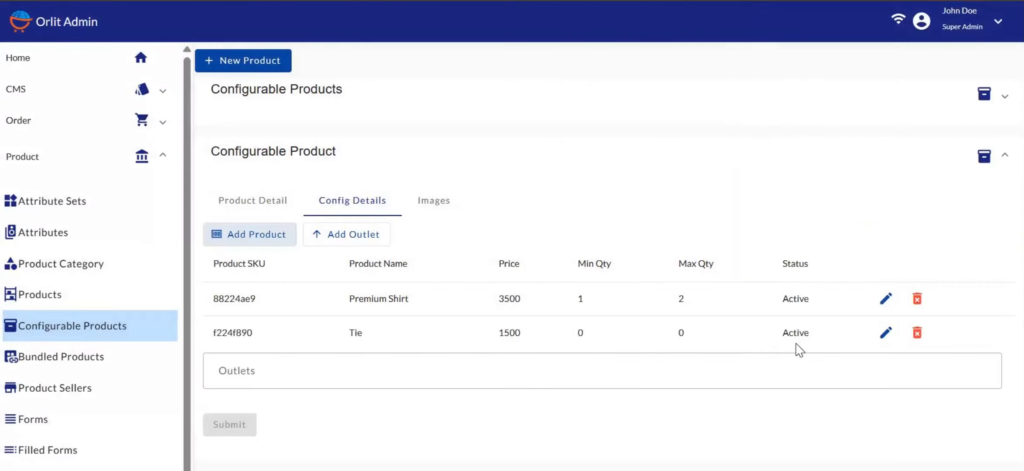
Start adding an outlet with the Platinum subscription, ATM STORES as seller and ATM STORES as outlet.
left_click(354, 239)
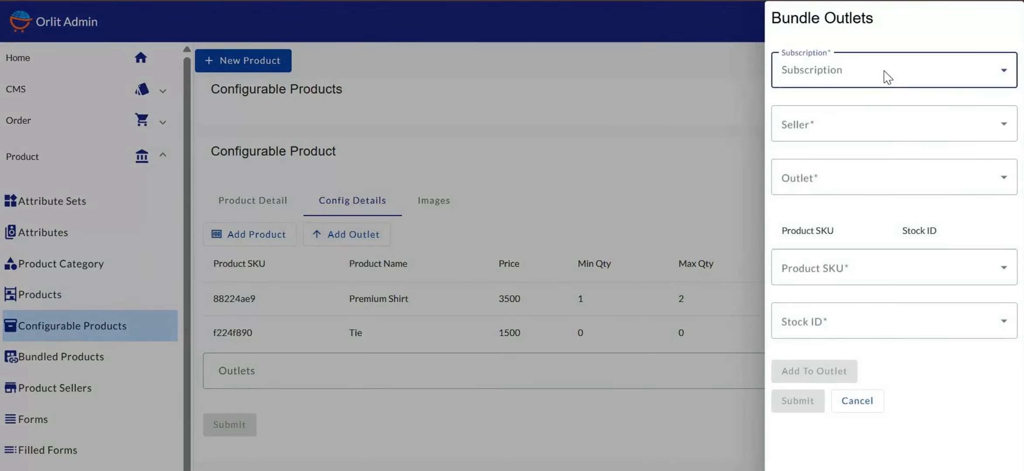
left_click(888, 77)
left_click(840, 114)
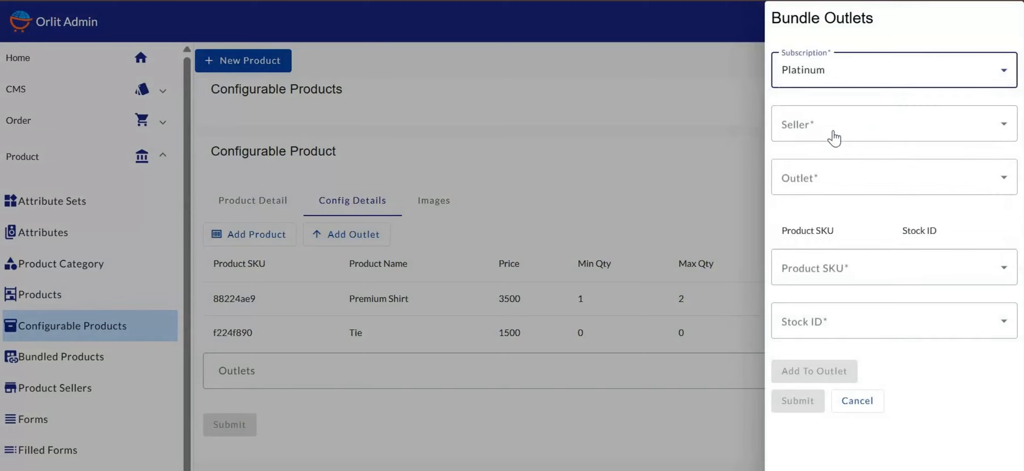
left_click(834, 136)
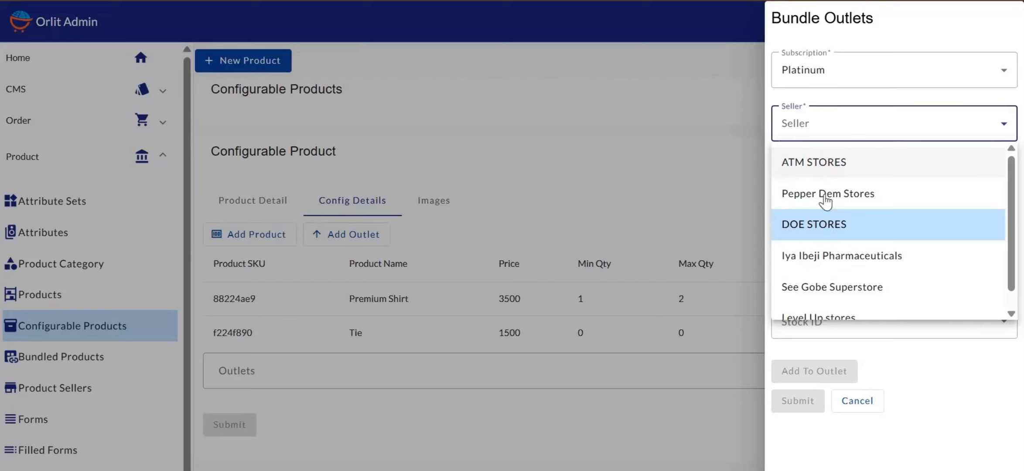
left_click(826, 170)
left_click(814, 186)
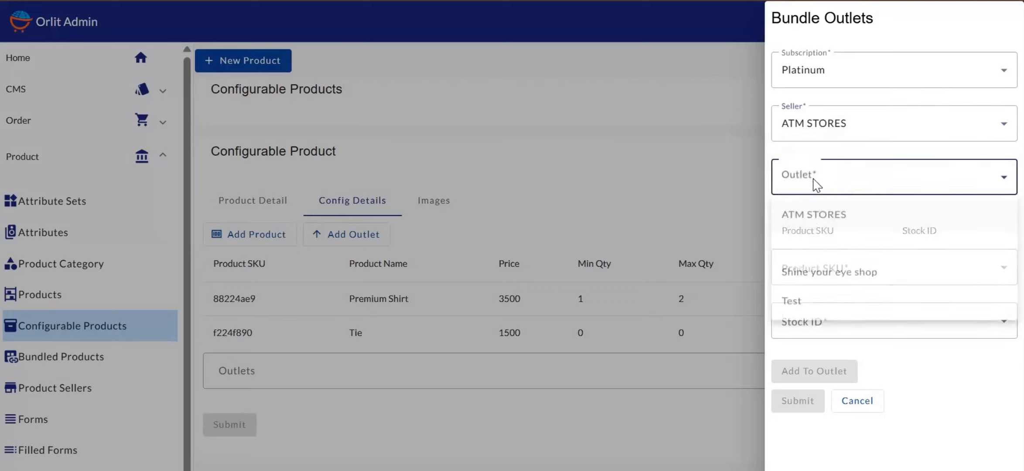
left_click(811, 225)
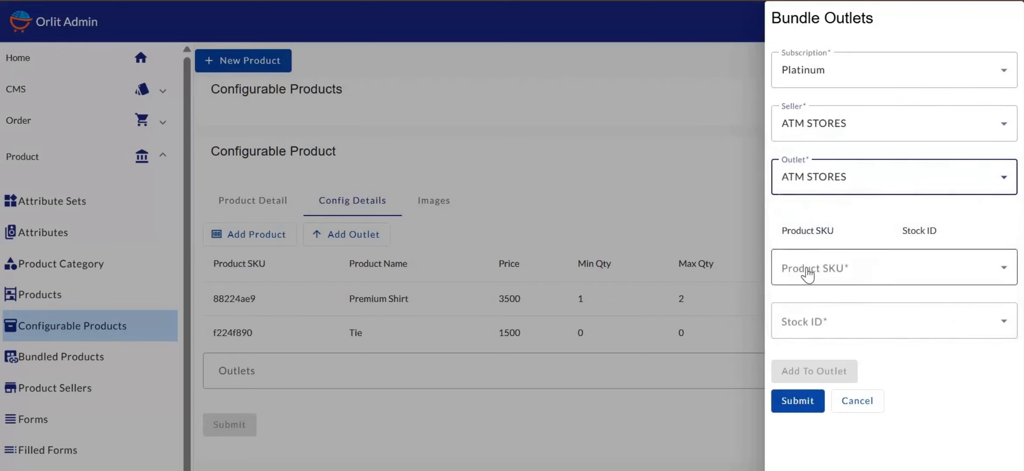
Add Premium Shirt SKU 88224ae9 with stock ID "empty" to the outlet.
left_click(808, 264)
left_click(801, 308)
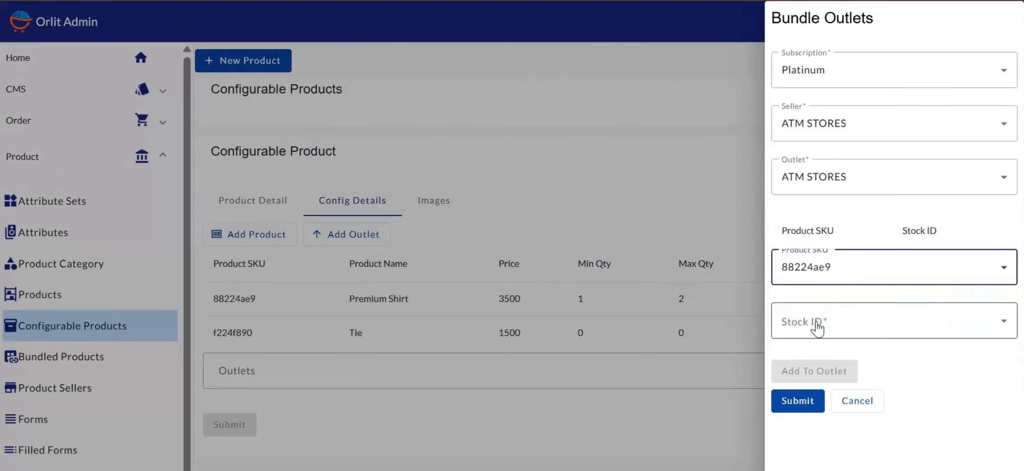
left_click(813, 326)
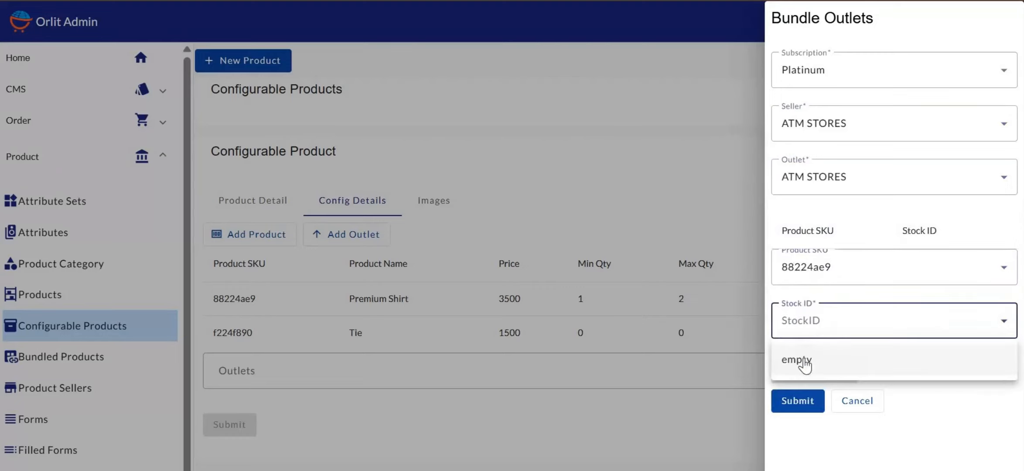
left_click(806, 355)
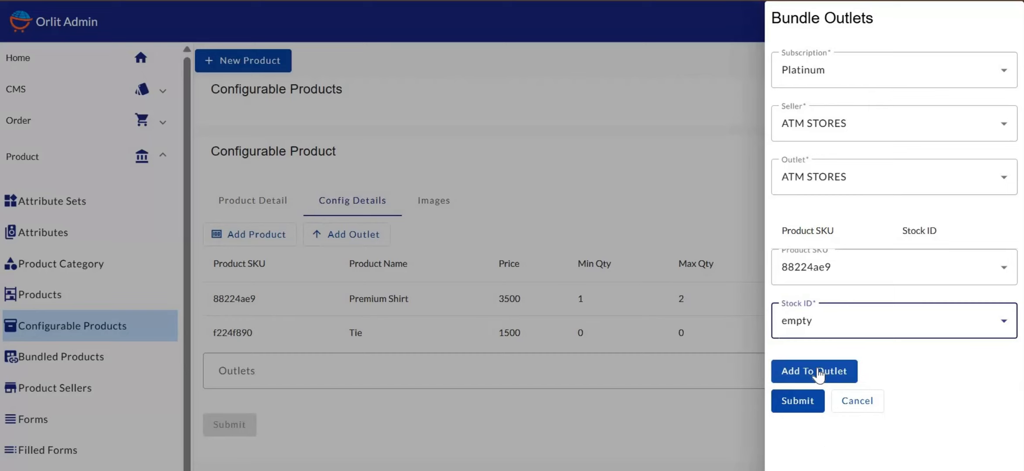
left_click(819, 372)
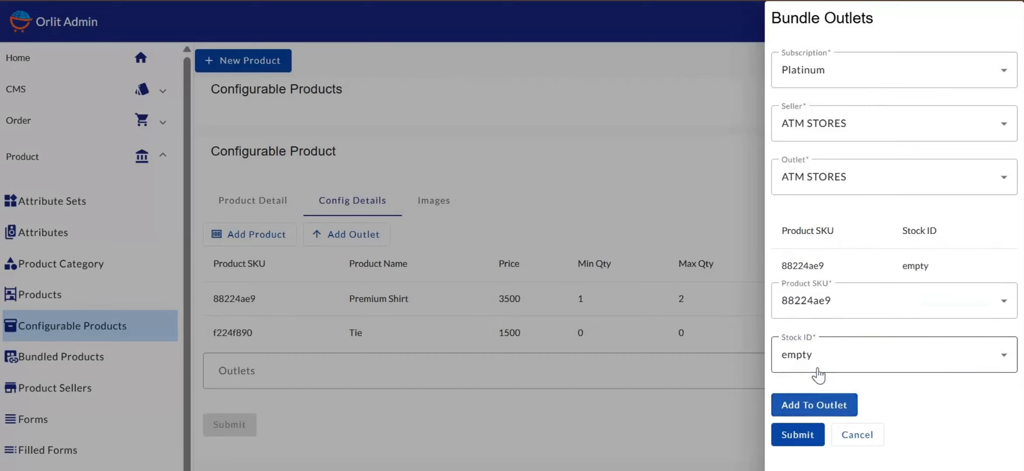
Add Tie SKU f224f890 with the Blue stock ID 8c576b90 to the outlet and submit the outlet.
left_click(827, 301)
left_click(792, 378)
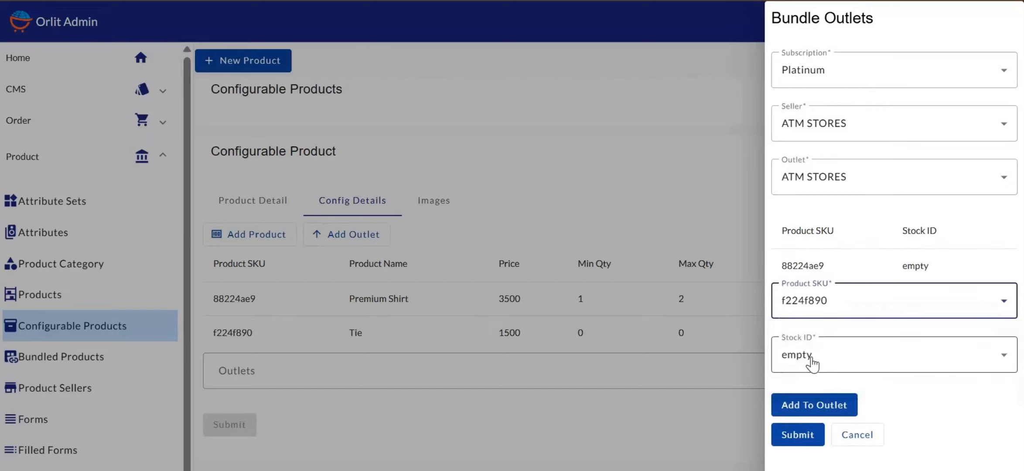
left_click(794, 355)
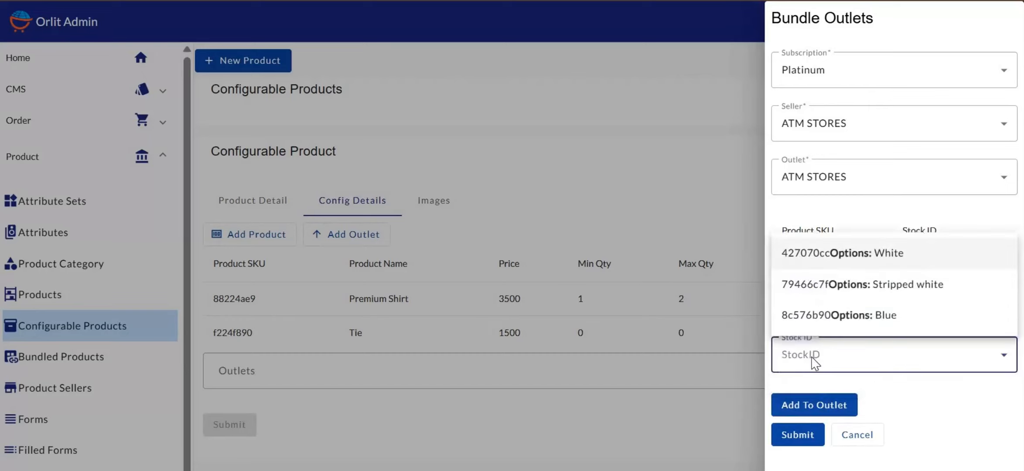
left_click(834, 324)
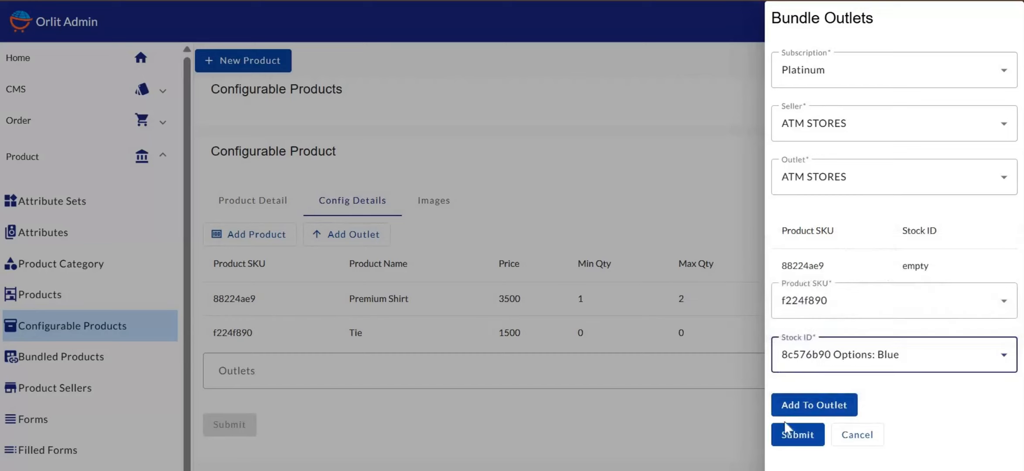
left_click(803, 406)
scroll(816, 374, "down", 1)
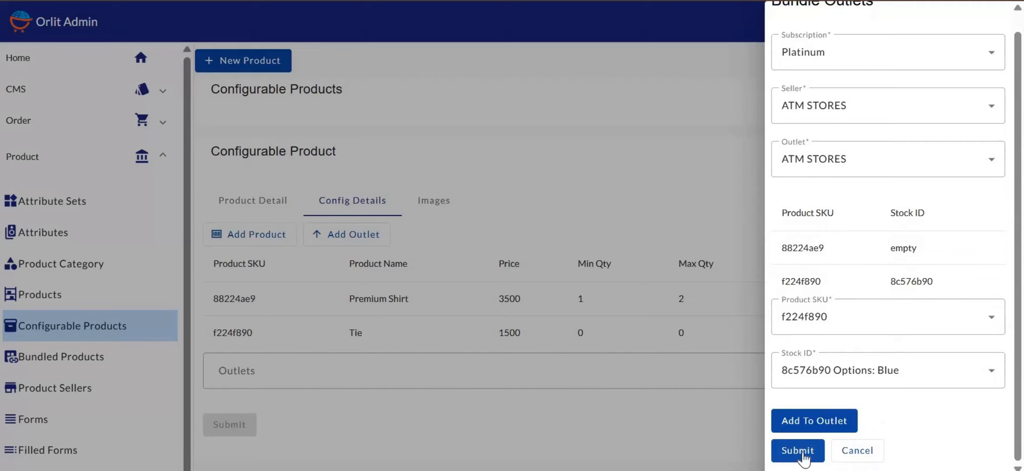
left_click(805, 457)
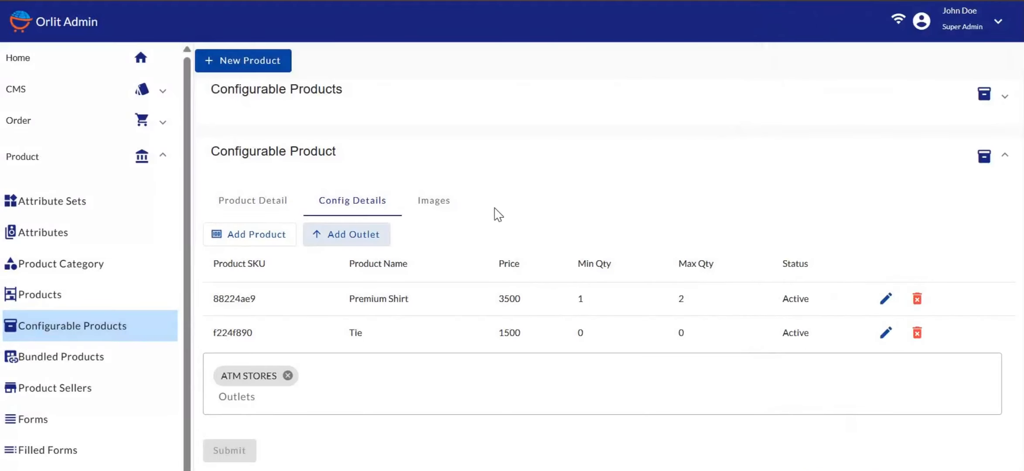
Enter config-0000 as the SKU in the Fashion kit's product details.
left_click(268, 212)
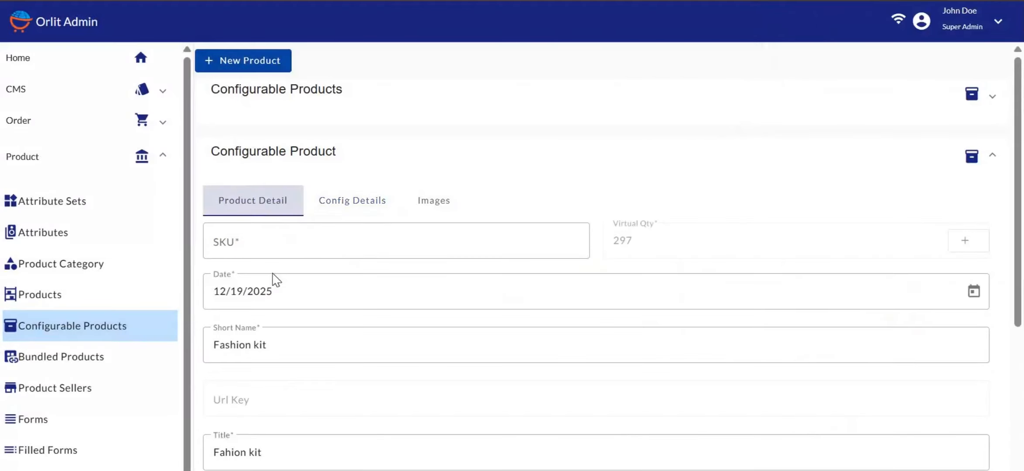
left_click(287, 237)
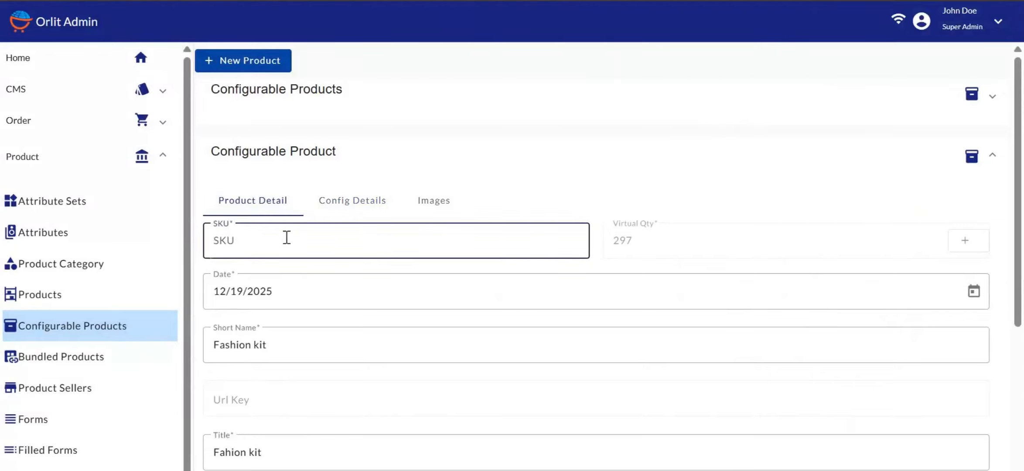
type("config")
type("0000")
scroll(408, 289, "down", 15)
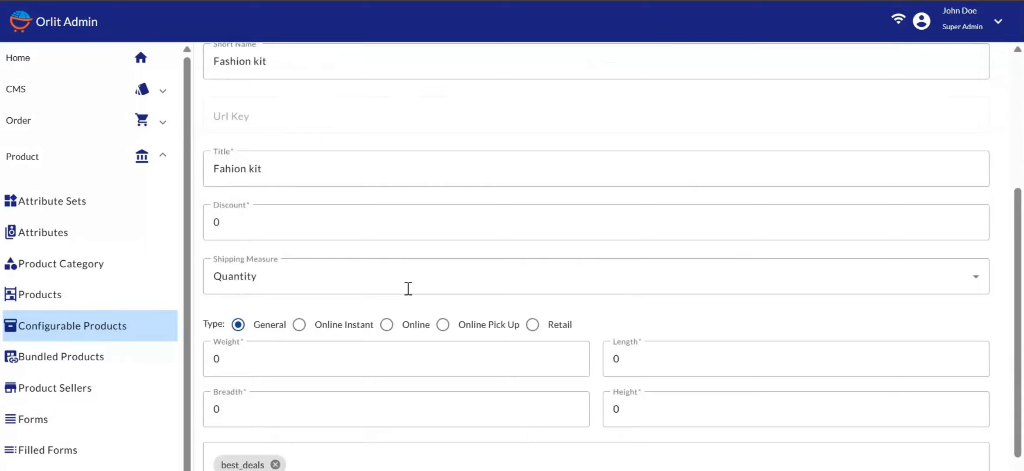
scroll(408, 289, "up", 15)
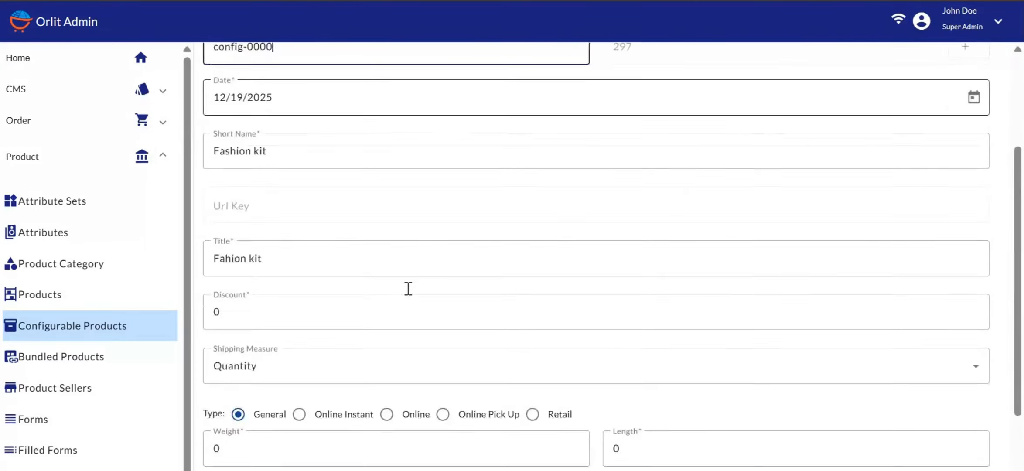
Submit the Fashion kit configurable product from its config details and open the list of configurable products.
left_click(348, 109)
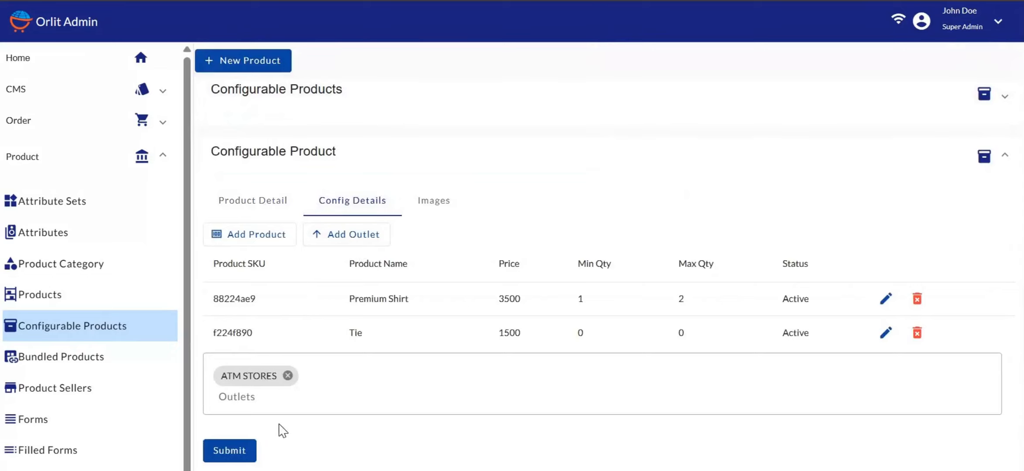
left_click(238, 452)
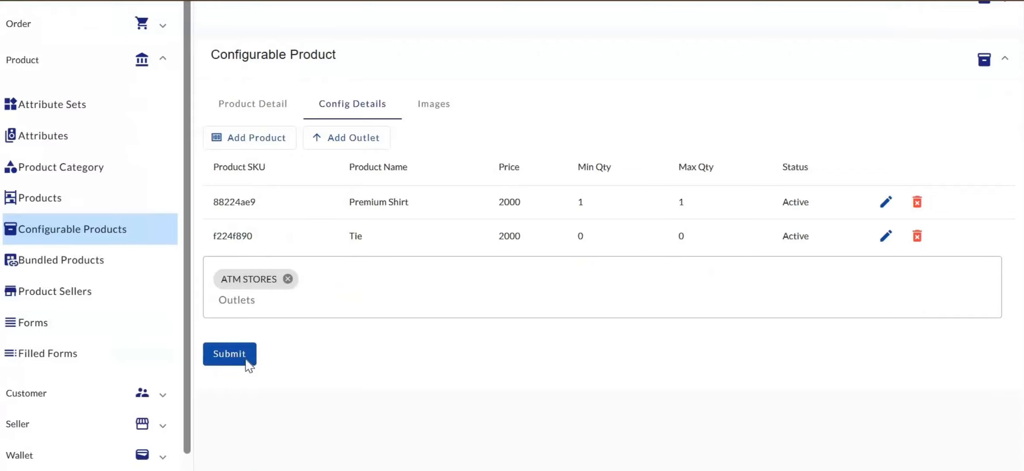
left_click(244, 358)
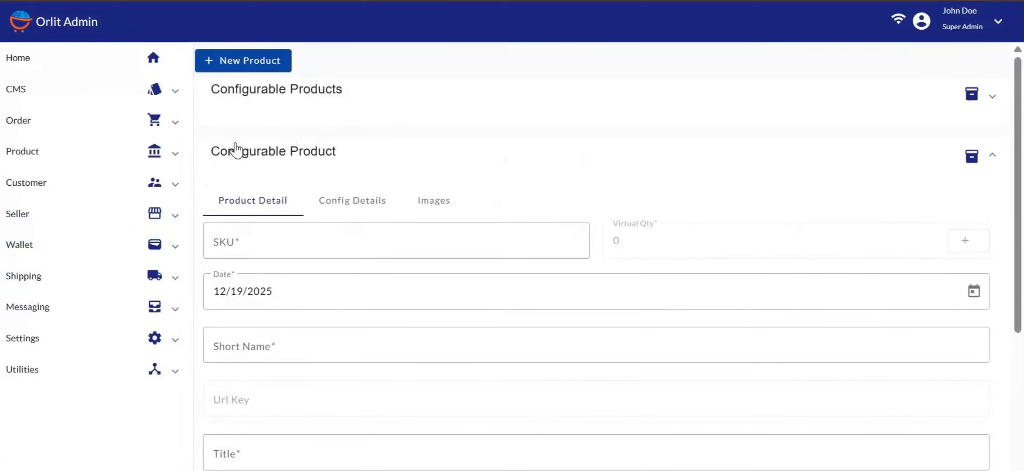
left_click(315, 171)
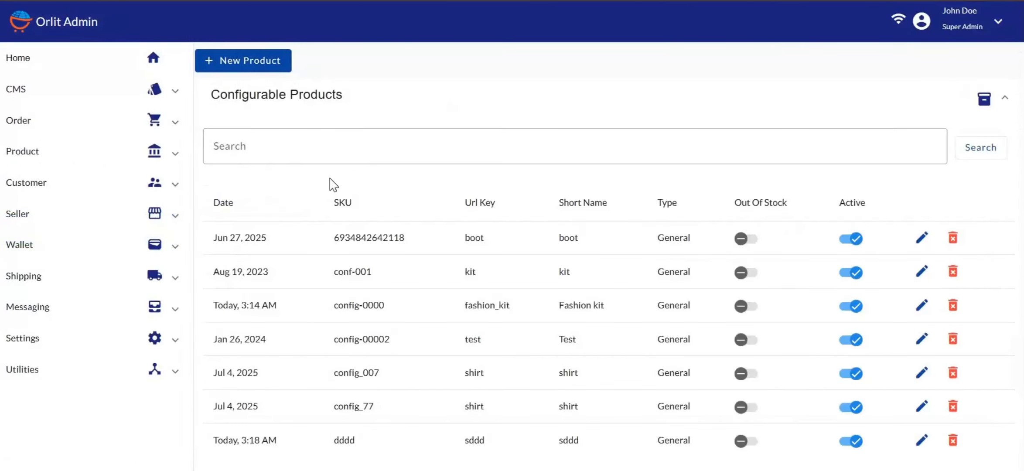